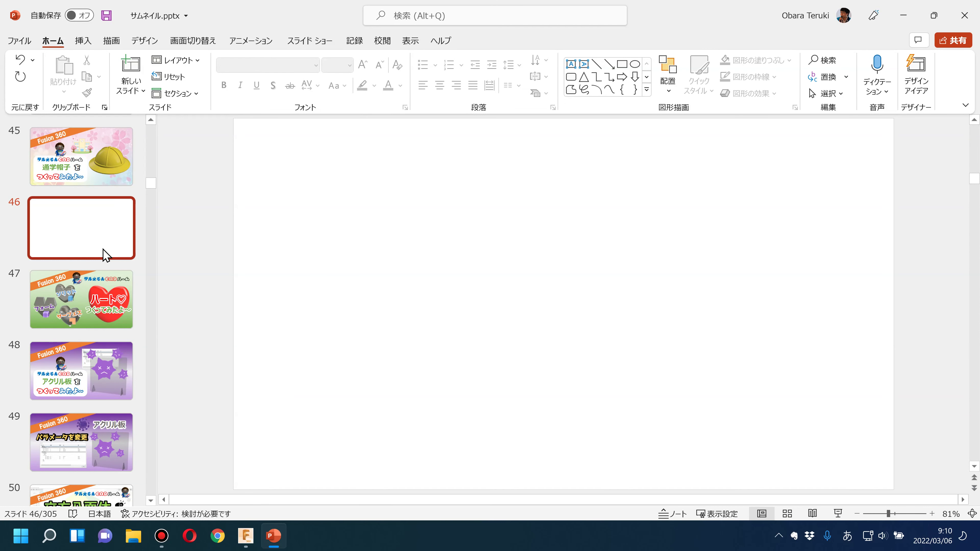
Step: Review thumbnail slides 45, 47 and 48, then reselect blank slide 46 and switch to Fusion 360
left_click(112, 198)
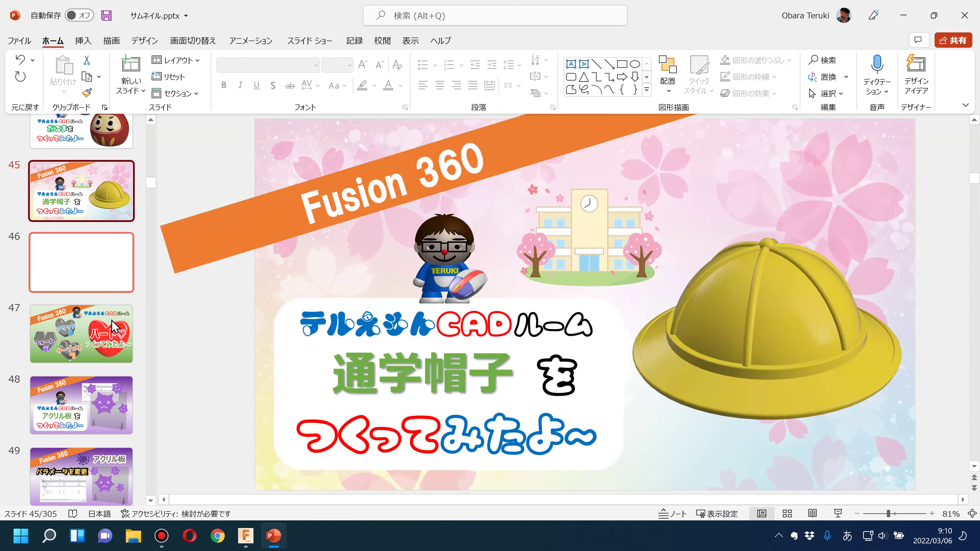
left_click(101, 342)
left_click(110, 413)
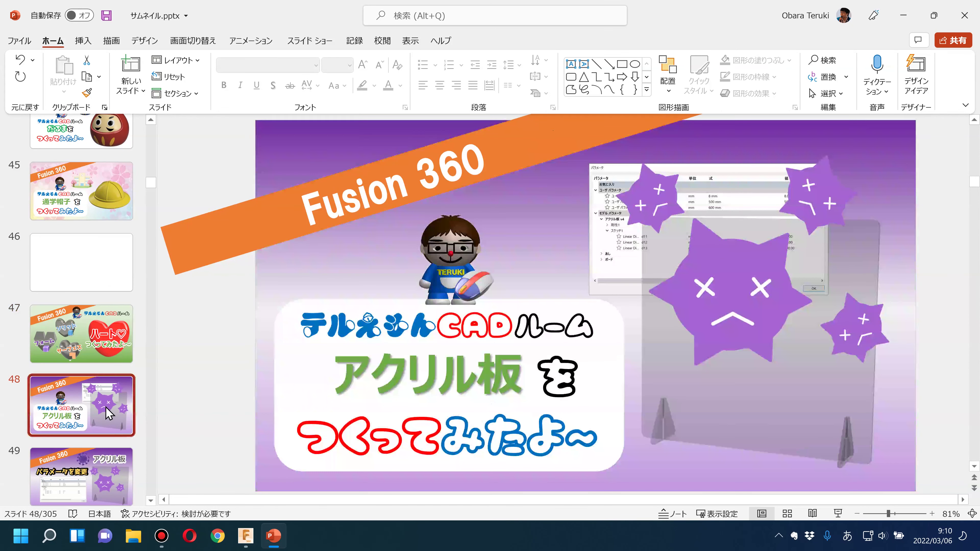
left_click(90, 272)
key("Up")
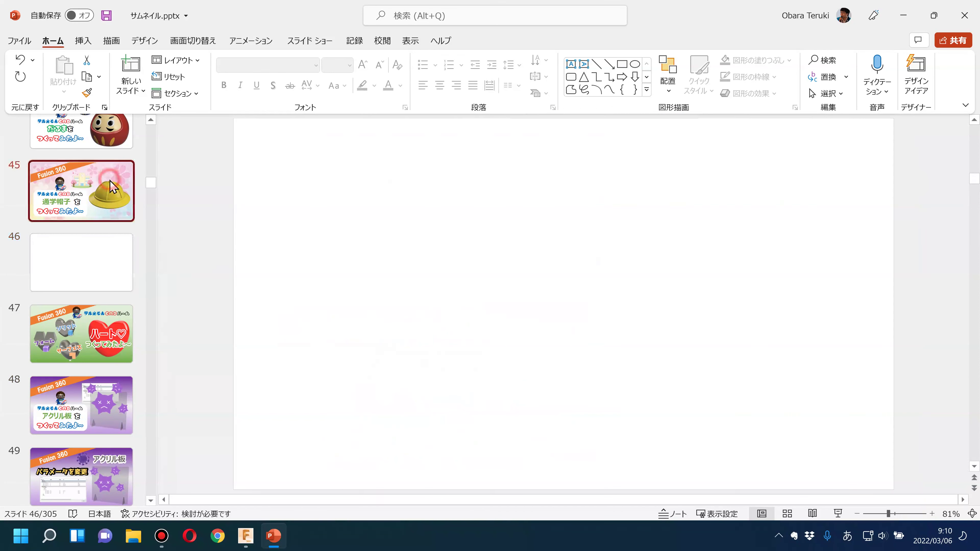
left_click(107, 268)
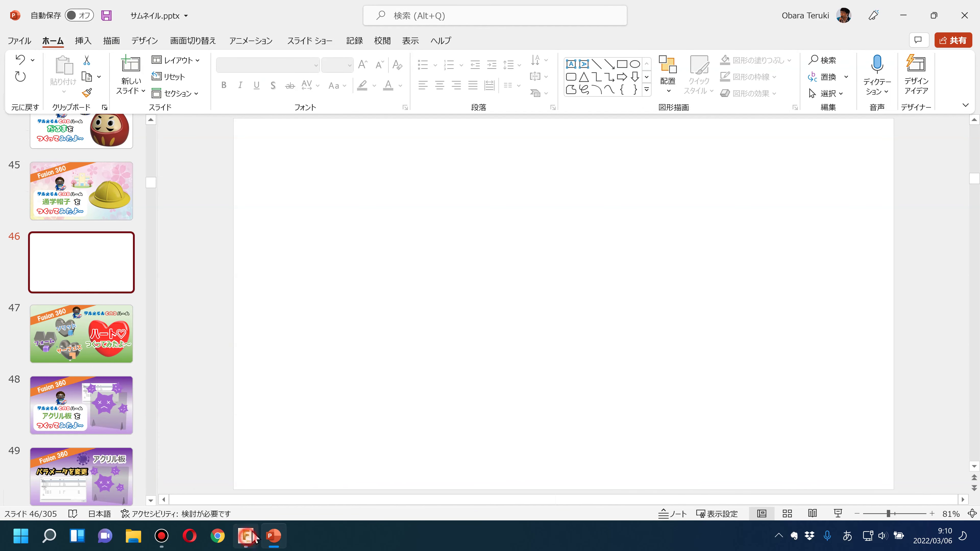
left_click(245, 536)
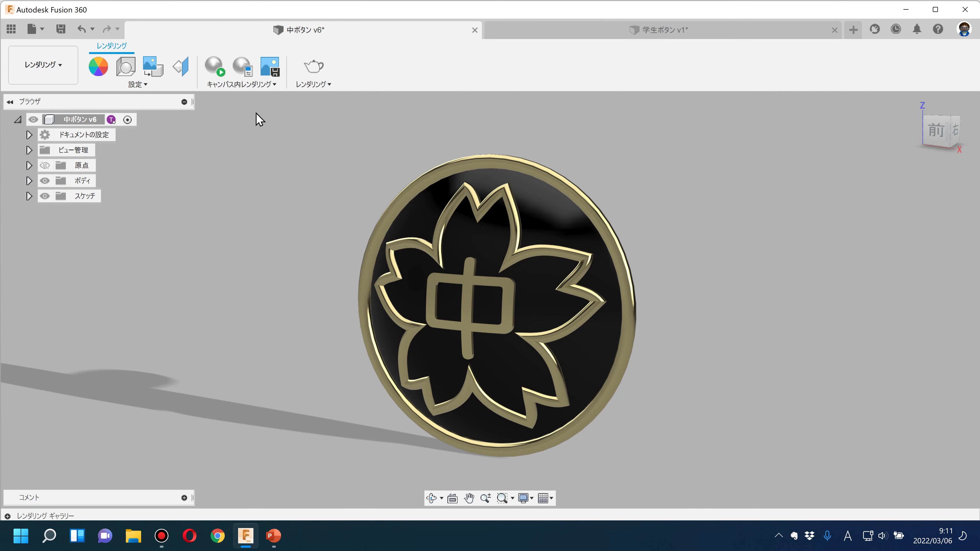
Step: Capture the 中 button render as a 1920×1080 transparent-background PNG and save it to Downloads
left_click(273, 70)
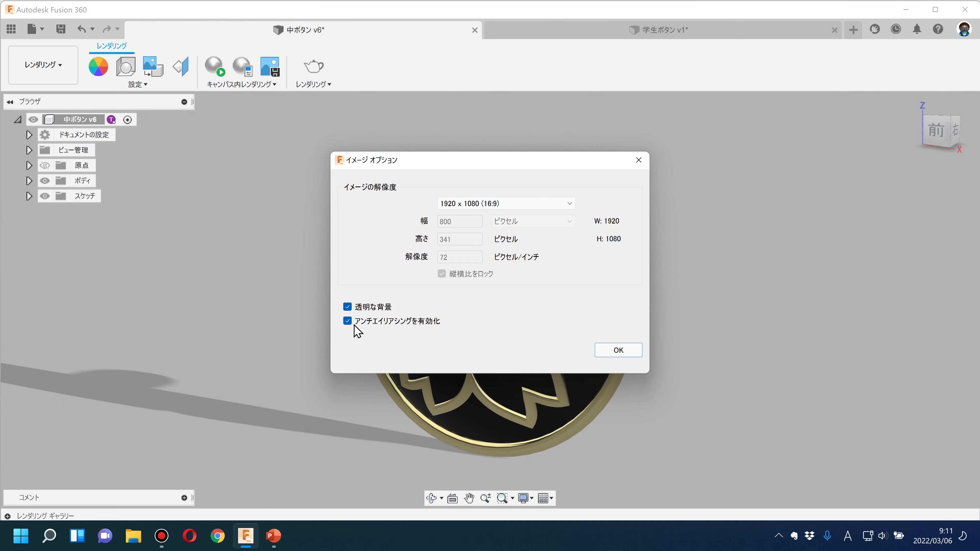
left_click_drag(432, 160, 612, 154)
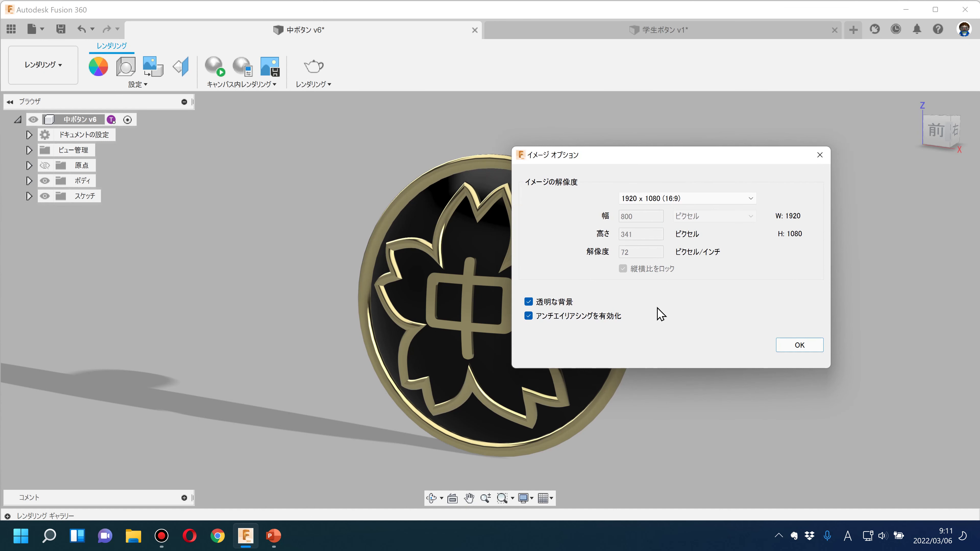
left_click(802, 347)
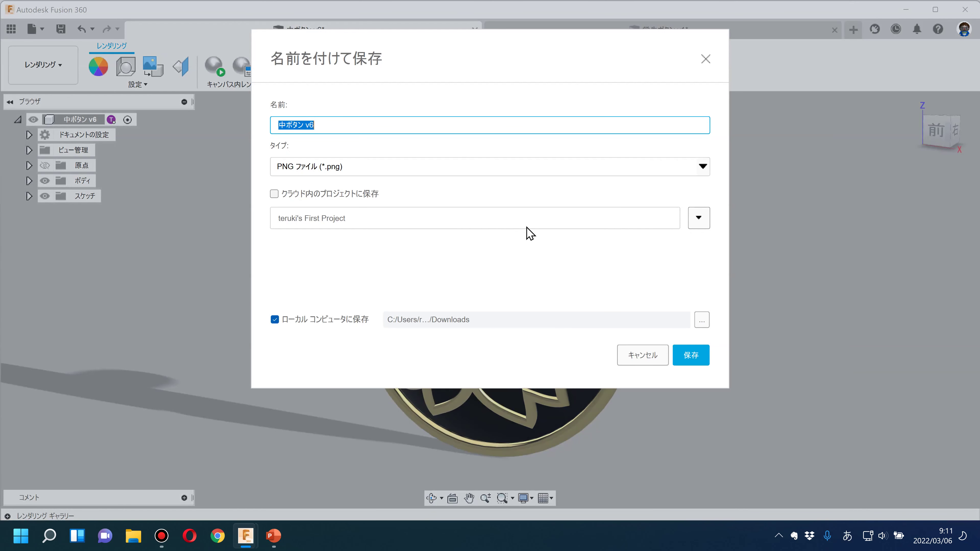
left_click(350, 124)
type("-")
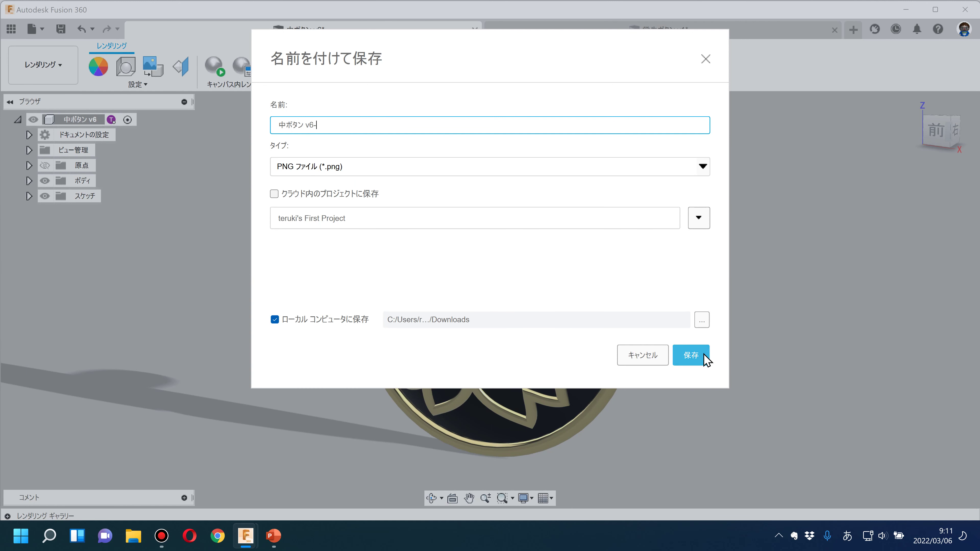
left_click(703, 355)
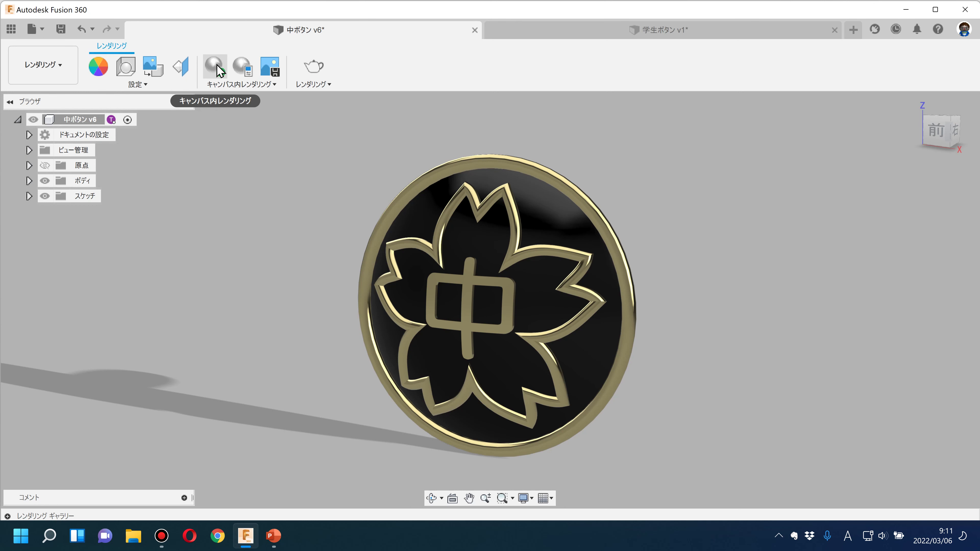
left_click(342, 131)
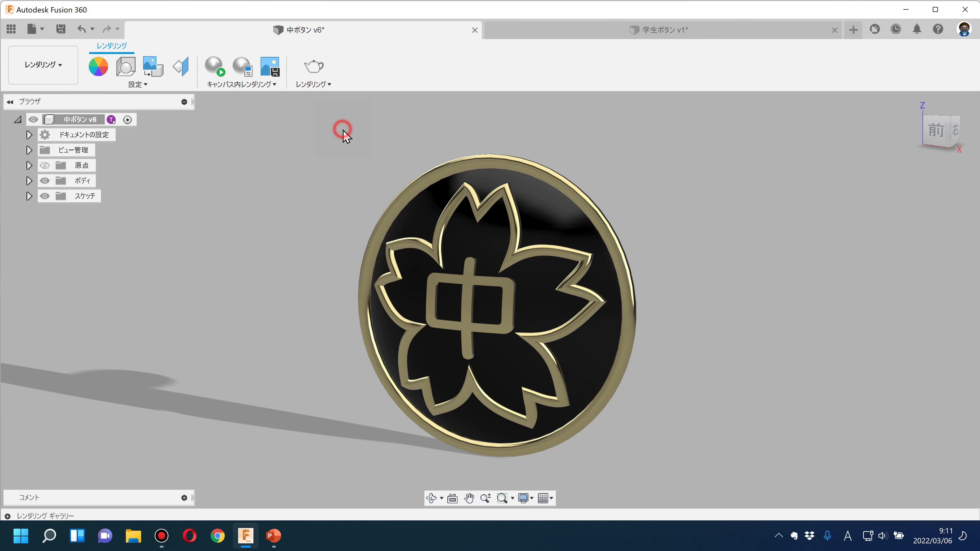
left_click(273, 535)
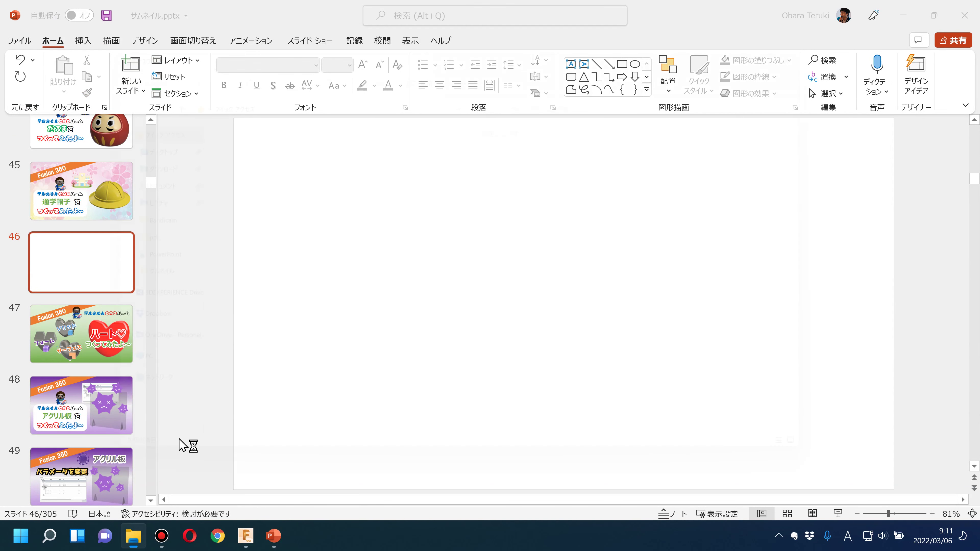
Step: Locate 学生ボタン v1.png in the Downloads folder, then return to PowerPoint
key("super+e")
left_click(112, 155)
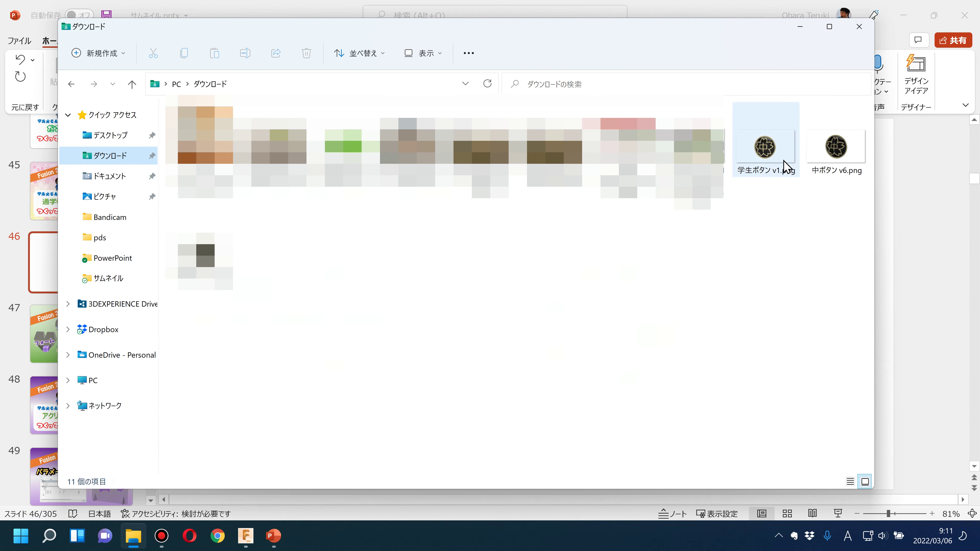
left_click(769, 150)
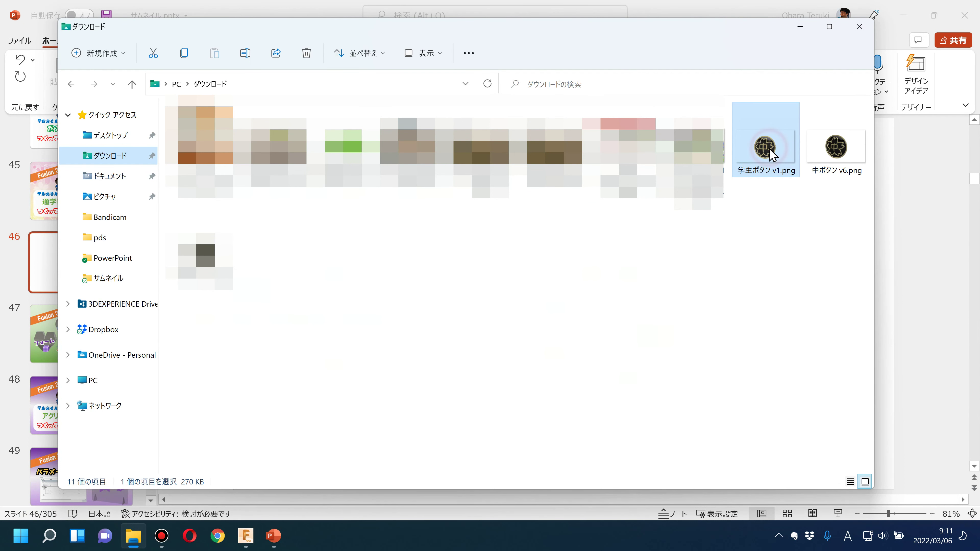
left_click(888, 241)
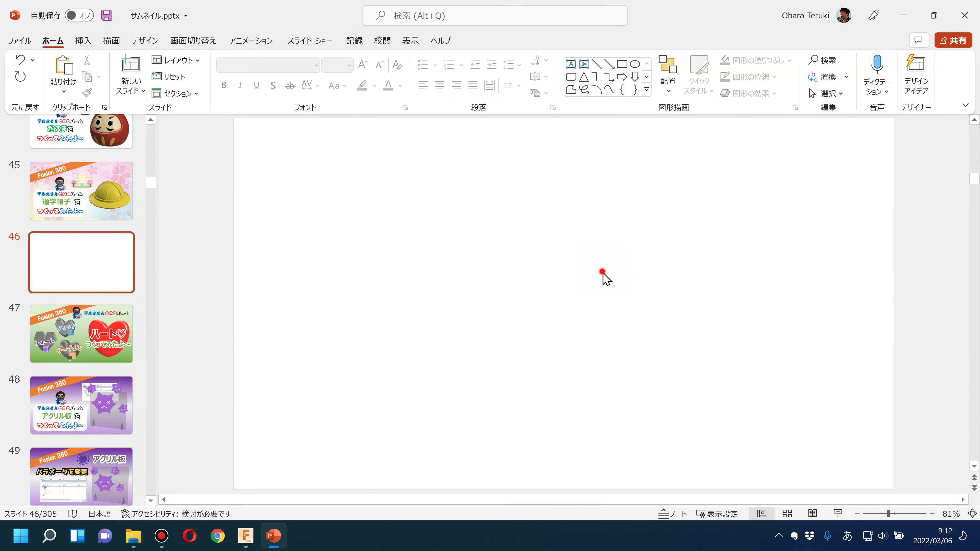
Step: Place the button image on slide 46, crop it to 14.47 × 13.86 cm around the coin, and move it right
left_click_drag(603, 272, 603, 277)
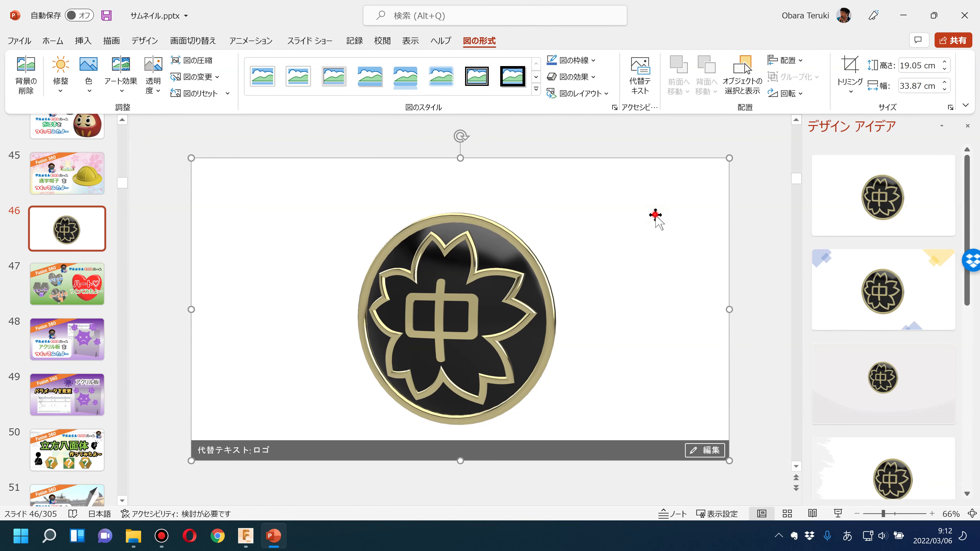
left_click(850, 72)
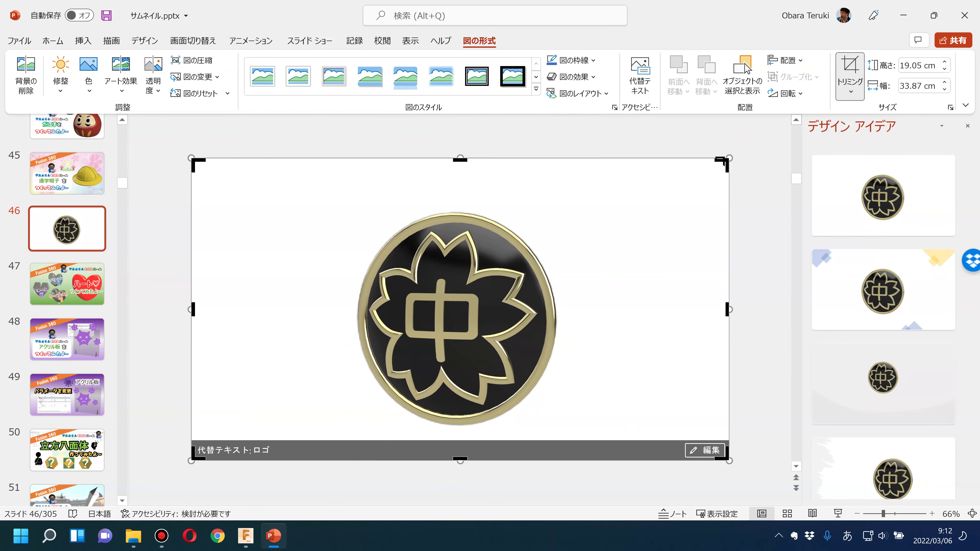
left_click_drag(643, 193, 567, 204)
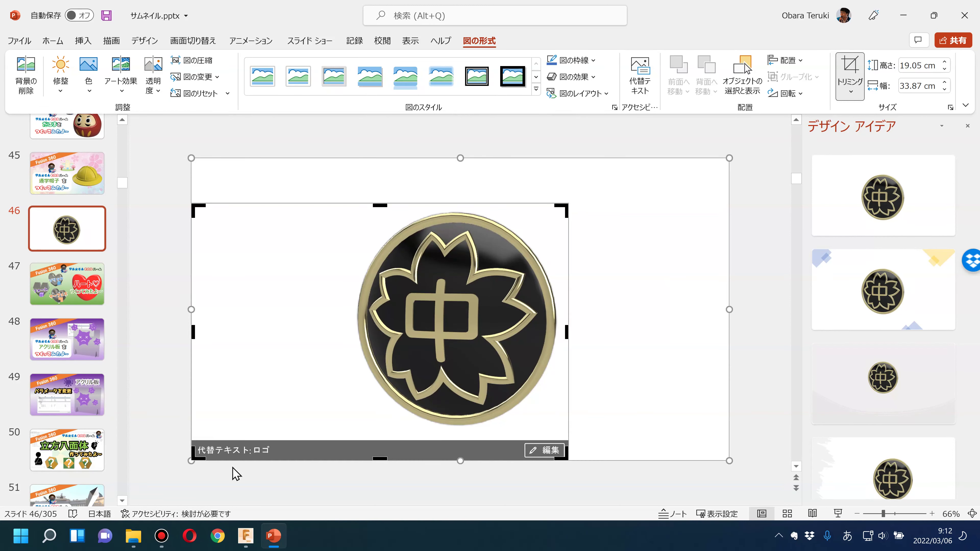
left_click_drag(193, 459, 348, 433)
left_click(208, 426)
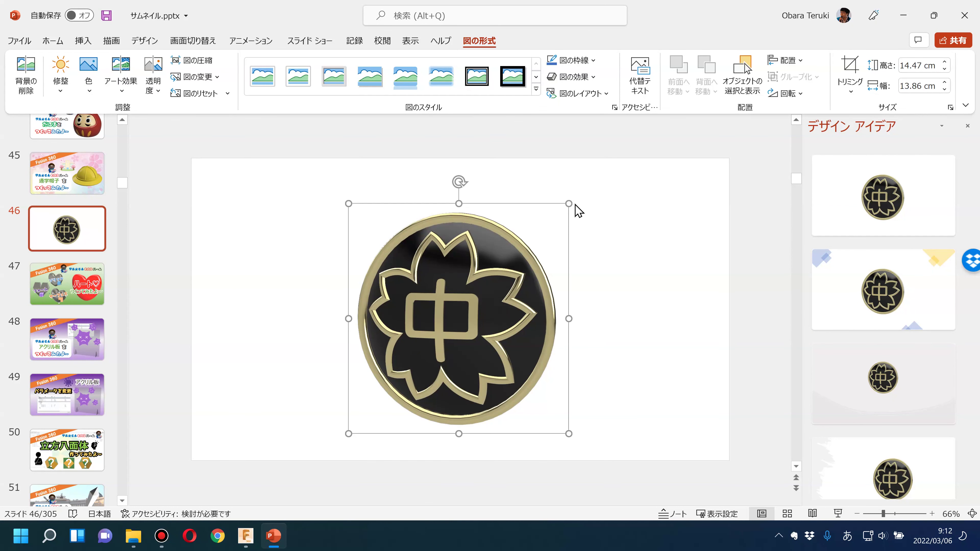
left_click_drag(507, 294, 635, 297)
left_click(195, 323)
key("Page_Up")
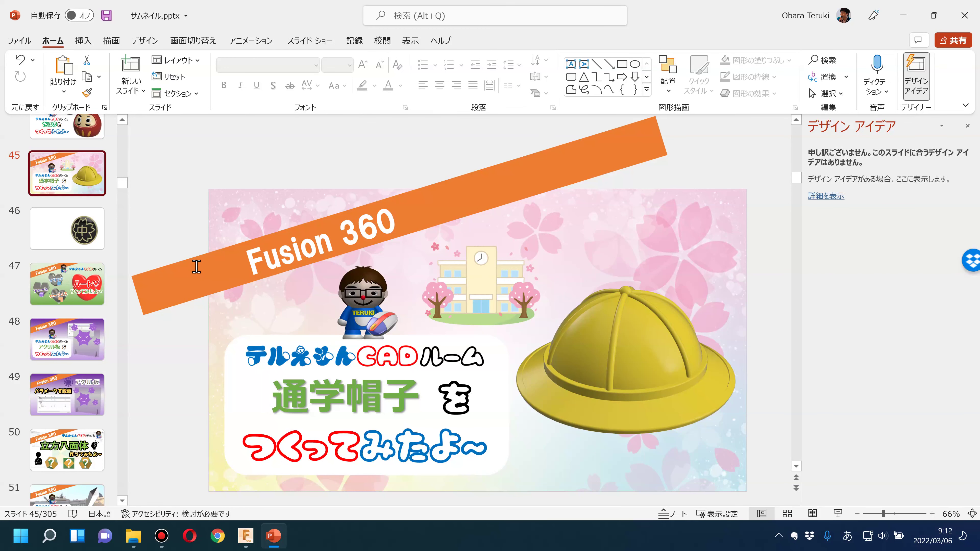
Step: Copy the Fusion 360 banner, mascot and title text from slide 45 onto slide 46
left_click(188, 262)
left_click(378, 328, "shift")
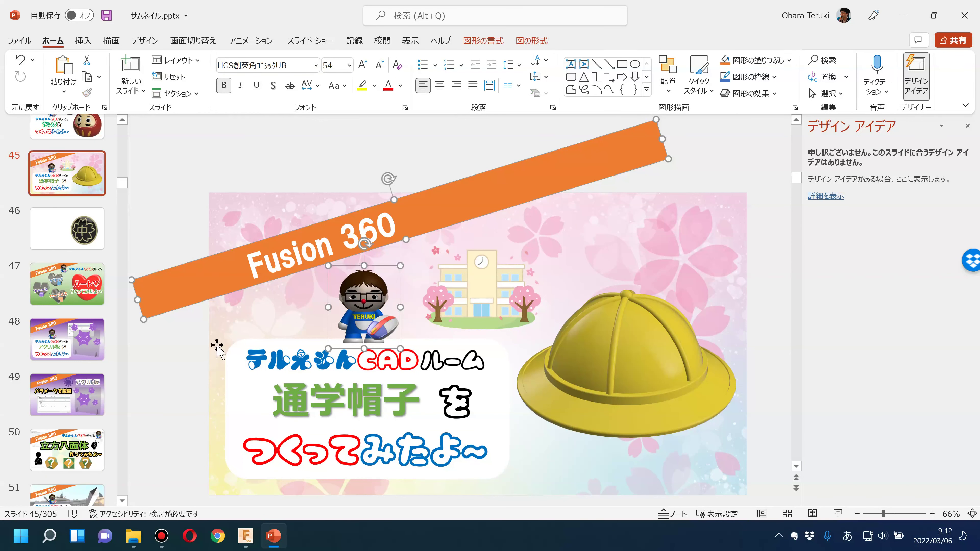
left_click_drag(200, 326, 518, 493)
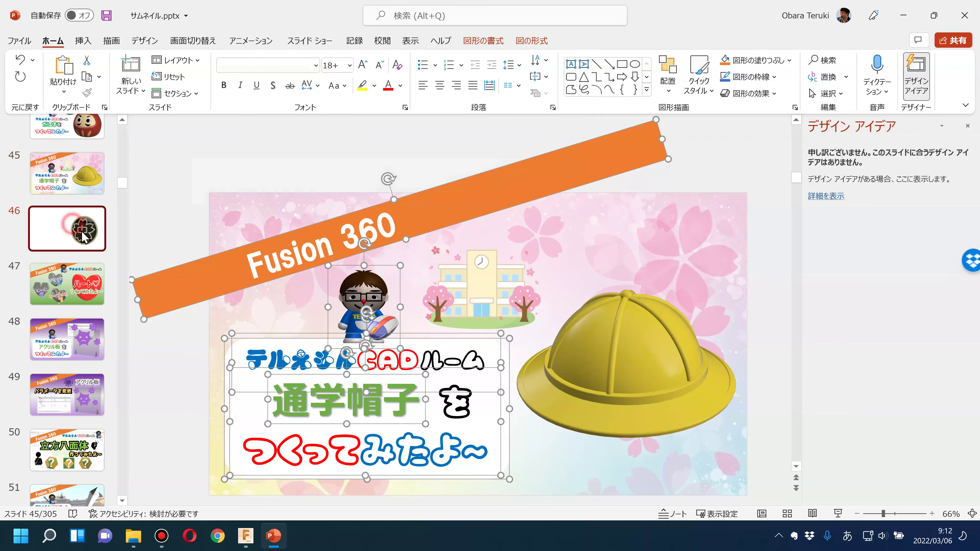
left_click(67, 228)
key("ctrl+v")
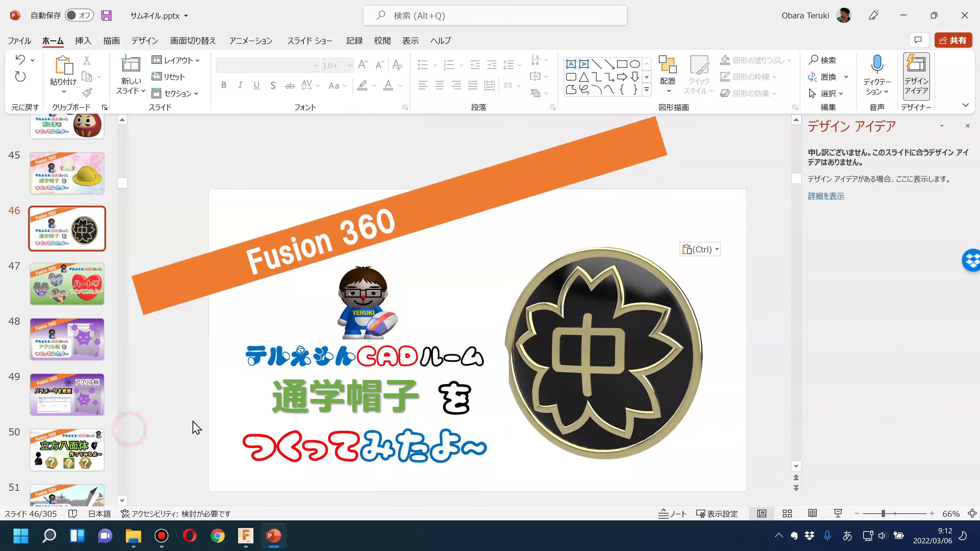
Step: Replace the 通学帽子 title text with ボタン and shift it slightly right
left_click(619, 390)
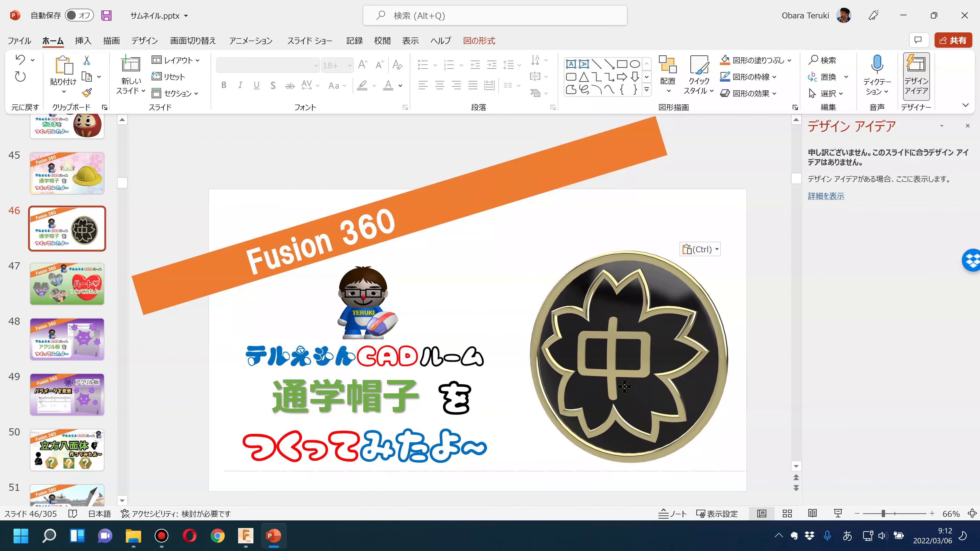
left_click_drag(419, 398, 267, 400)
type("botann")
key("space")
key("Return")
left_click_drag(367, 386, 406, 388)
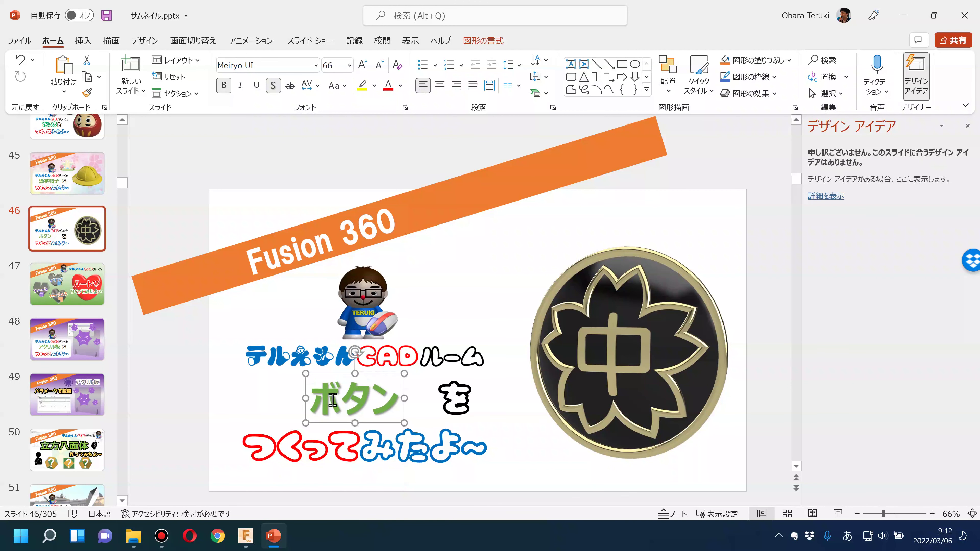
Step: Insert 学生 before ボタン, move the title box left, and nudge the coin slightly left
left_click(334, 412)
type("学生")
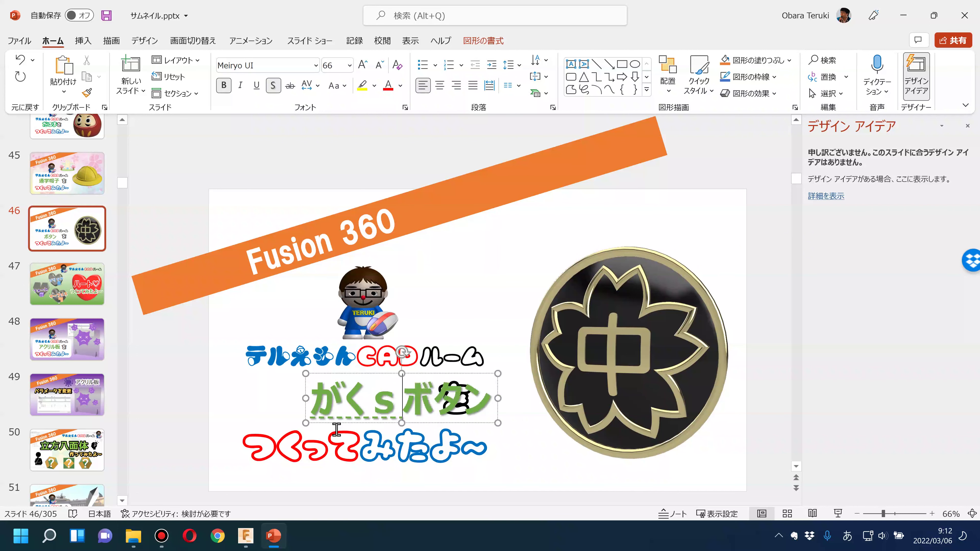
left_click_drag(309, 419, 263, 411)
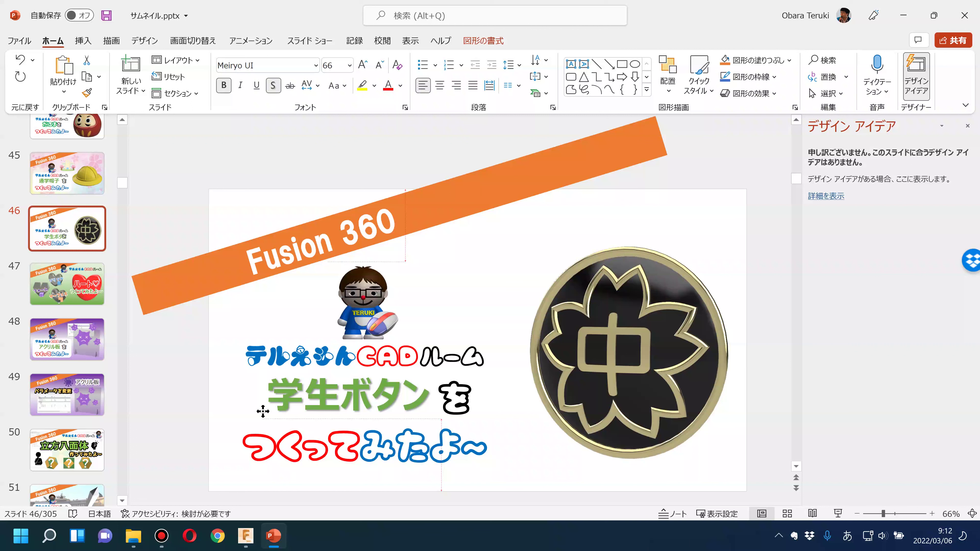
left_click(187, 429)
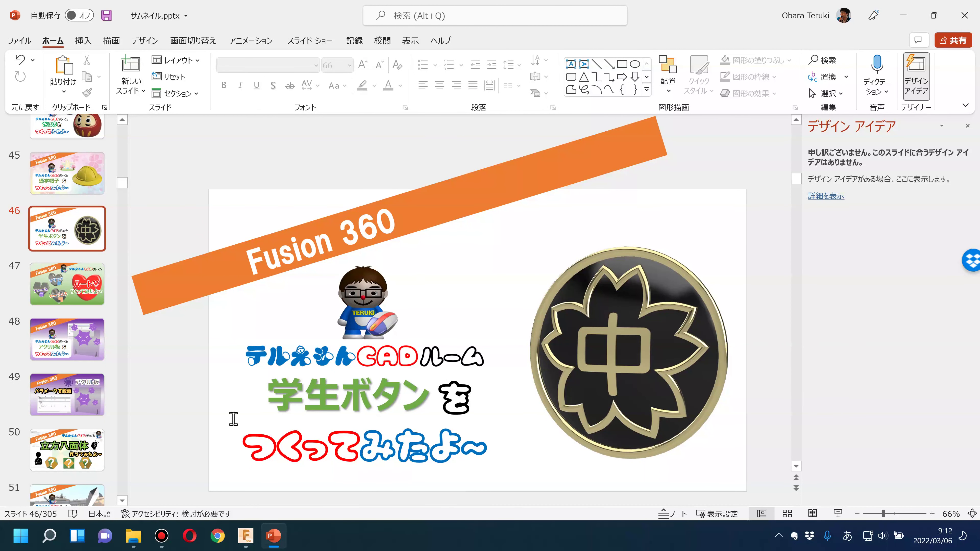
left_click_drag(598, 343, 593, 341)
Step: Bring the cherry-blossom background from slide 45 onto slide 46 and send it to the back
left_click(652, 219)
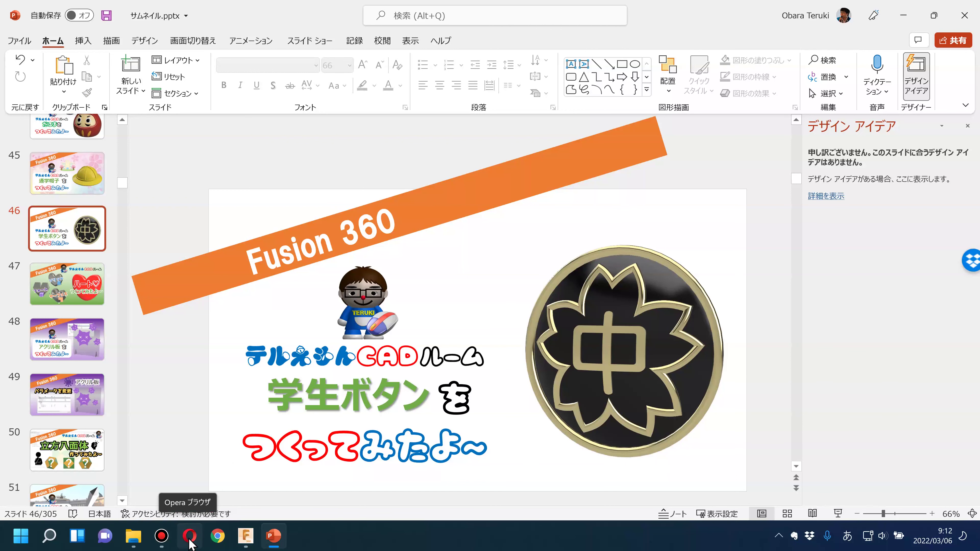
left_click(77, 181)
left_click(243, 187)
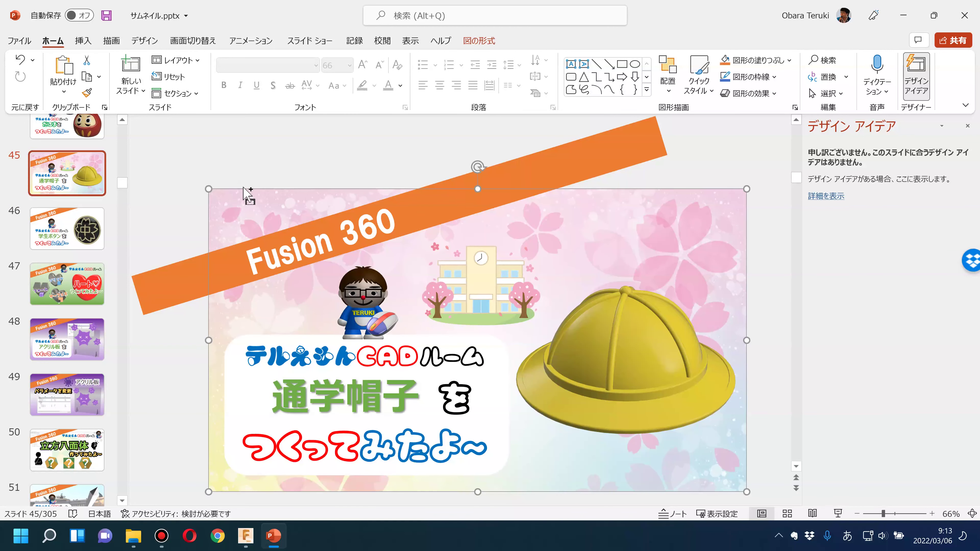
left_click_drag(243, 187, 92, 243)
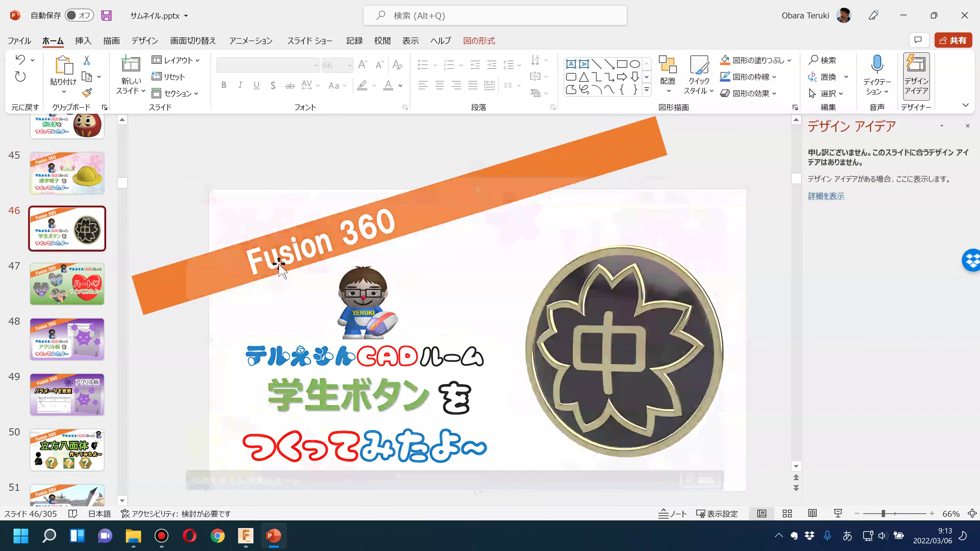
left_click(678, 101)
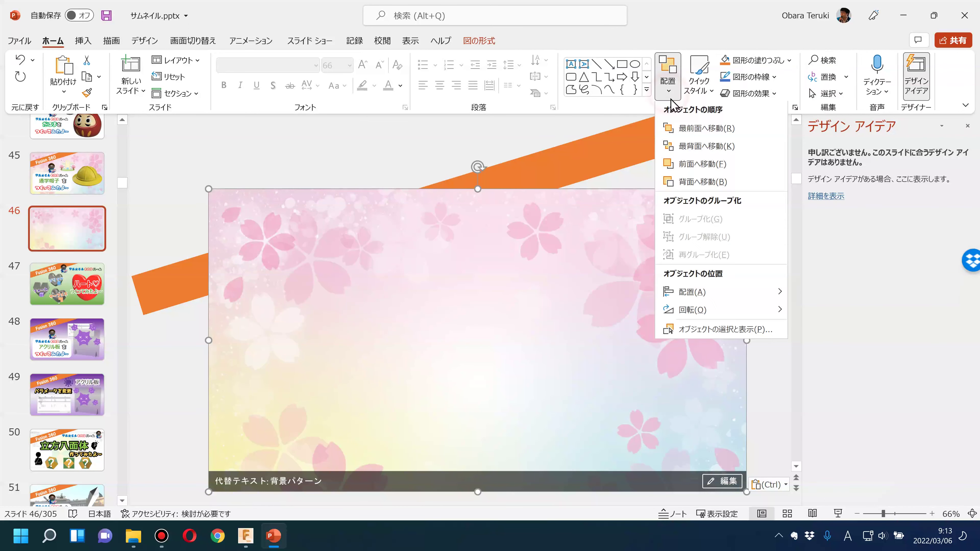
left_click(684, 148)
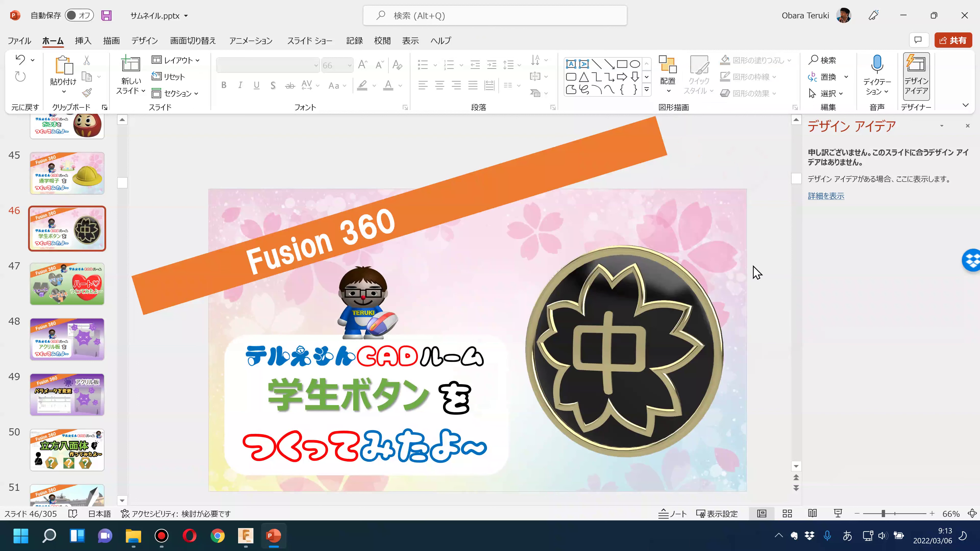
Step: Copy the school building picture from slide 45 onto slide 46 and move the 中 button right and down
left_click(710, 339)
left_click(68, 174)
left_click(484, 287)
key("ctrl+c")
left_click(68, 228)
key("ctrl+v")
left_click_drag(638, 371, 643, 382)
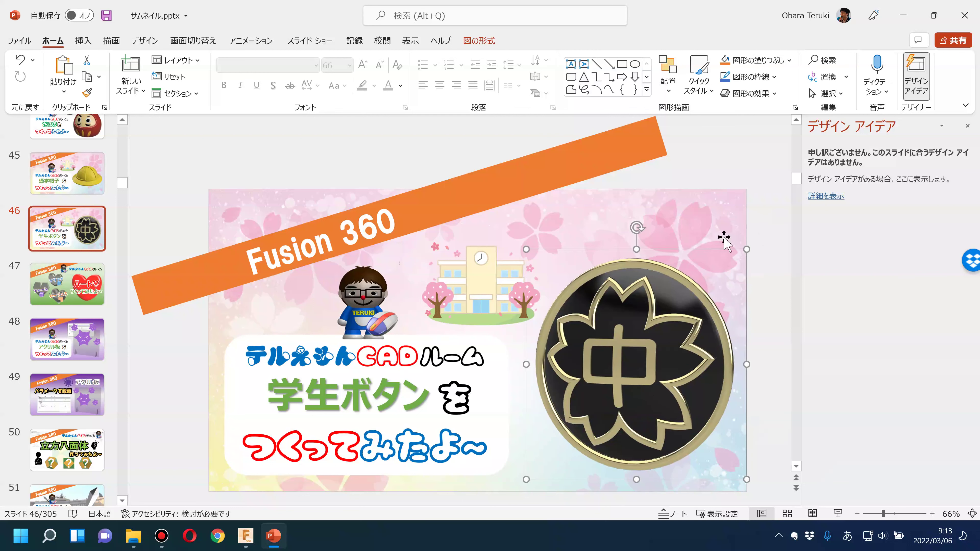
left_click(762, 235)
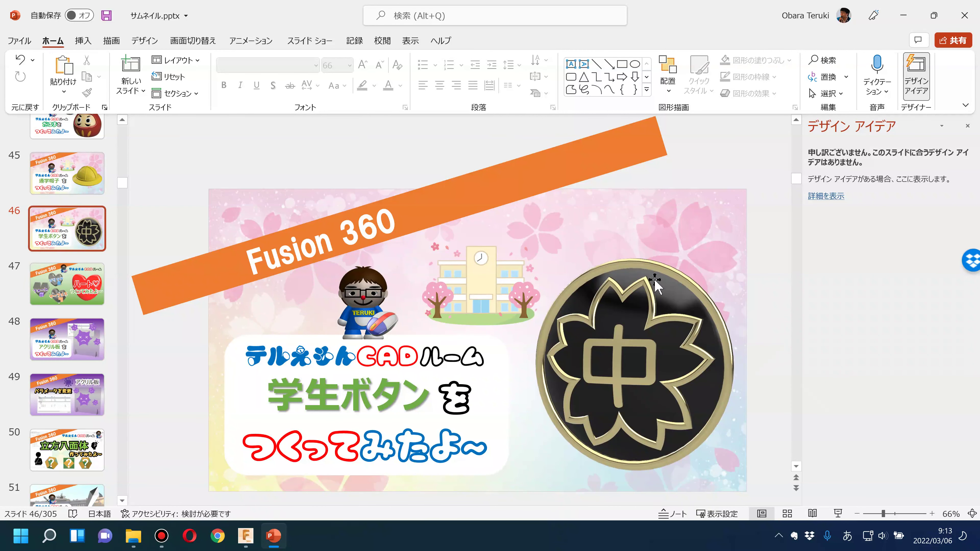
Step: Export only slide 46 as the JPEG 学生ボタン in the サムネイル folder
left_click(19, 40)
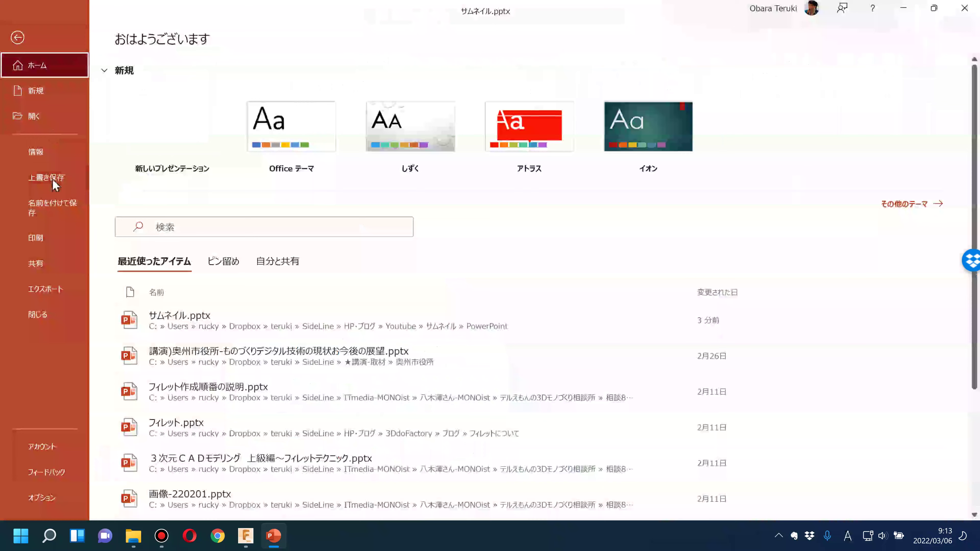
left_click(52, 212)
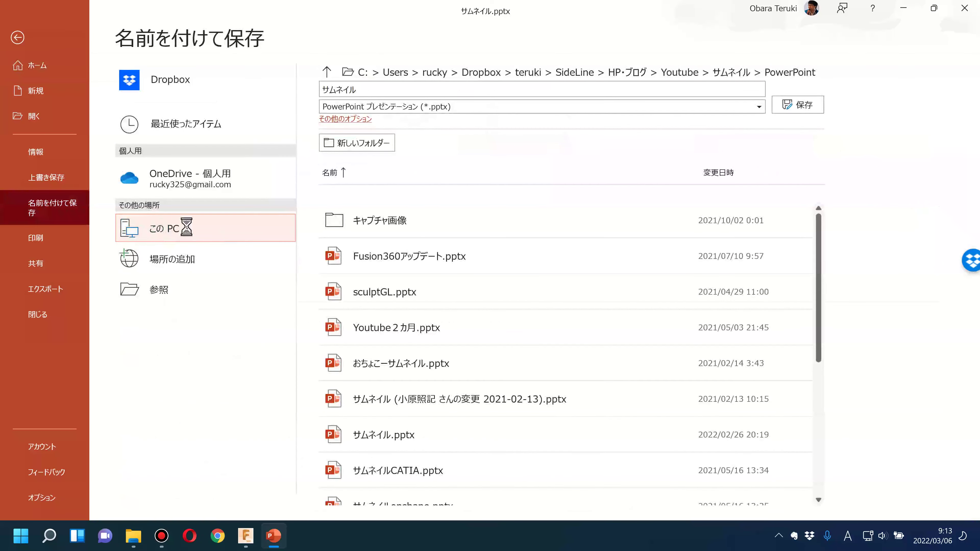
left_click(205, 229)
left_click(175, 221)
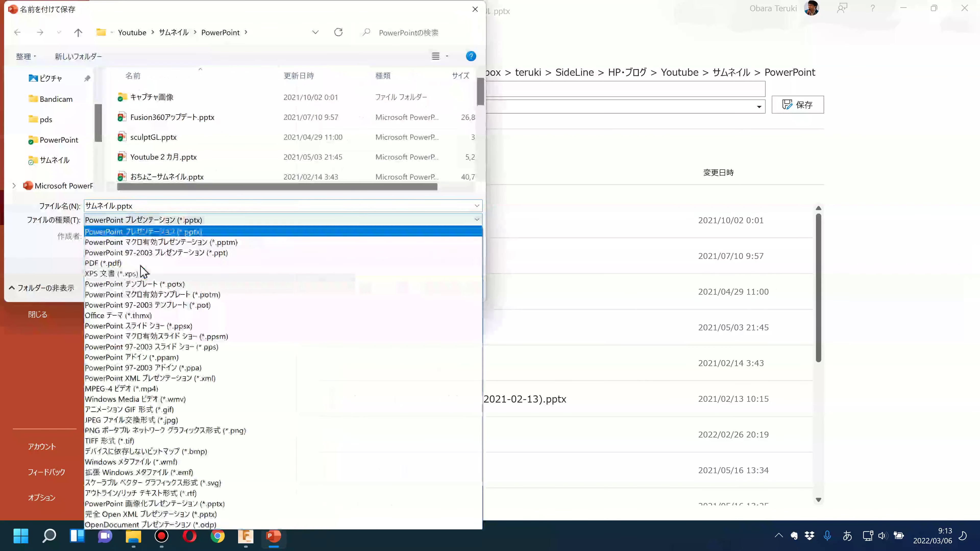
left_click(115, 420)
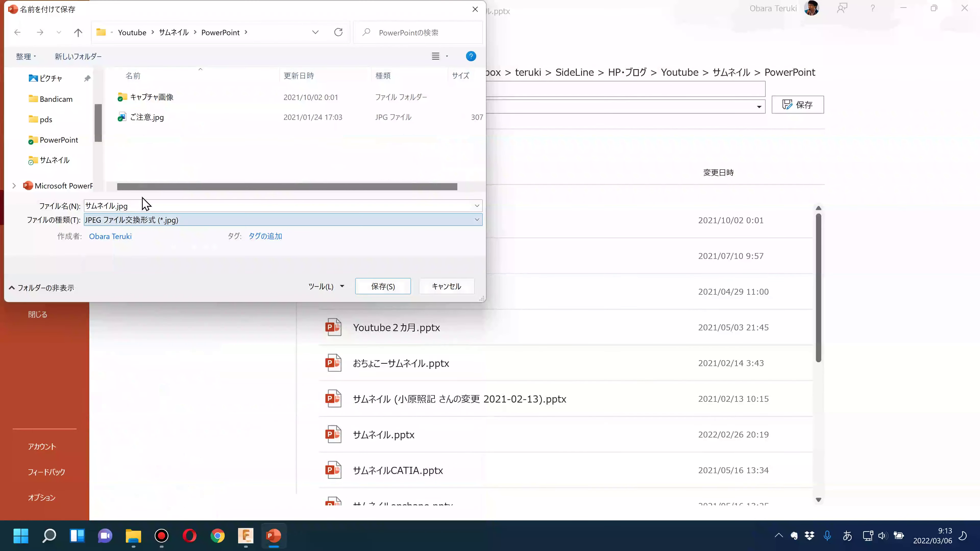
left_click(174, 32)
left_click(145, 205)
type("がくせ")
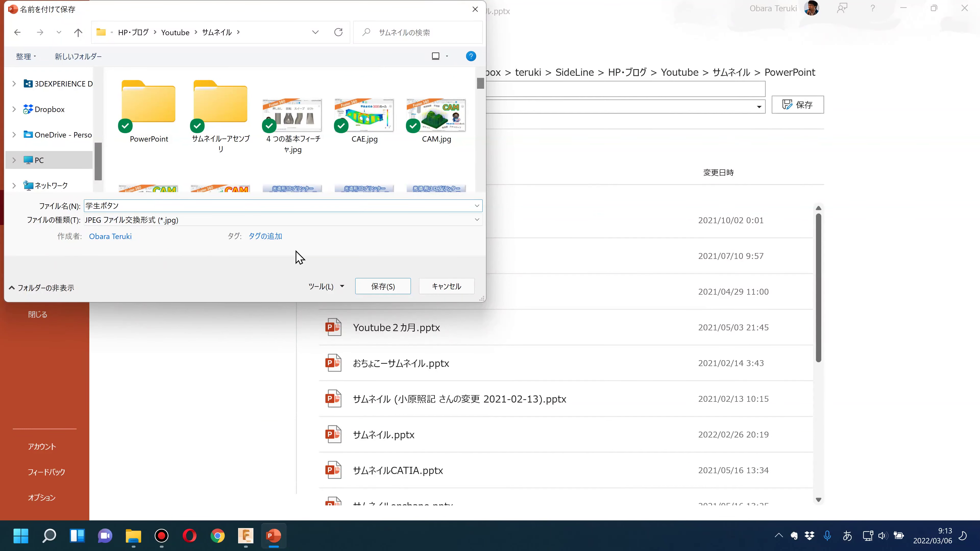
left_click(404, 290)
left_click(478, 304)
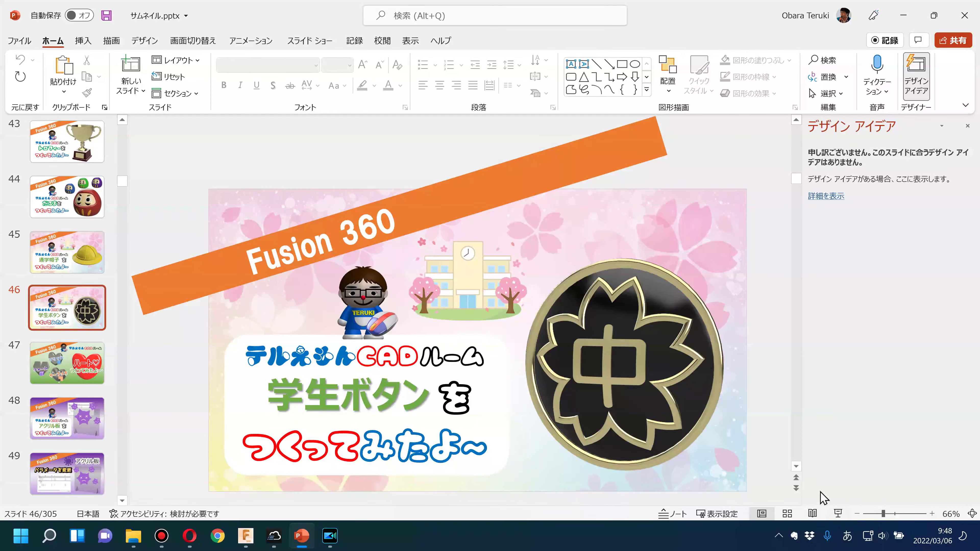
left_click(838, 514)
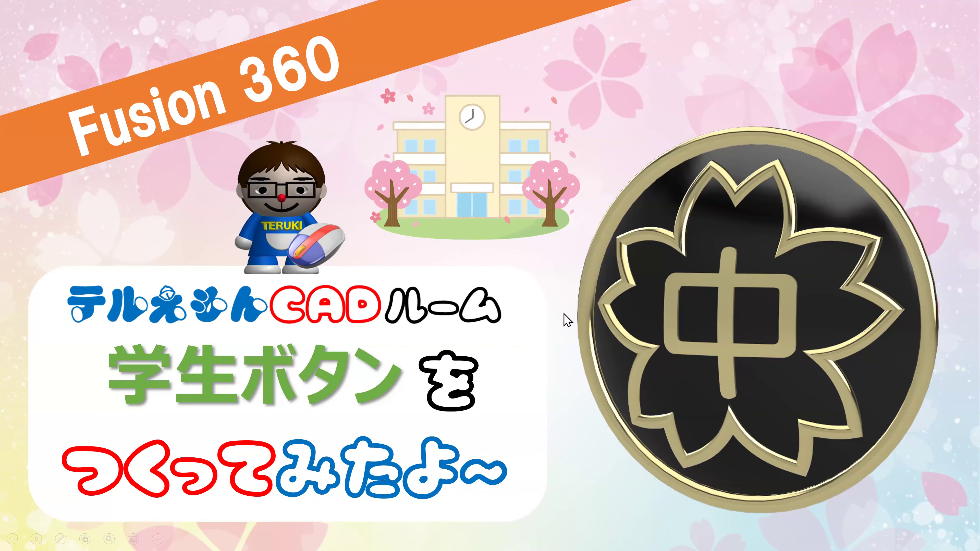
key("Escape")
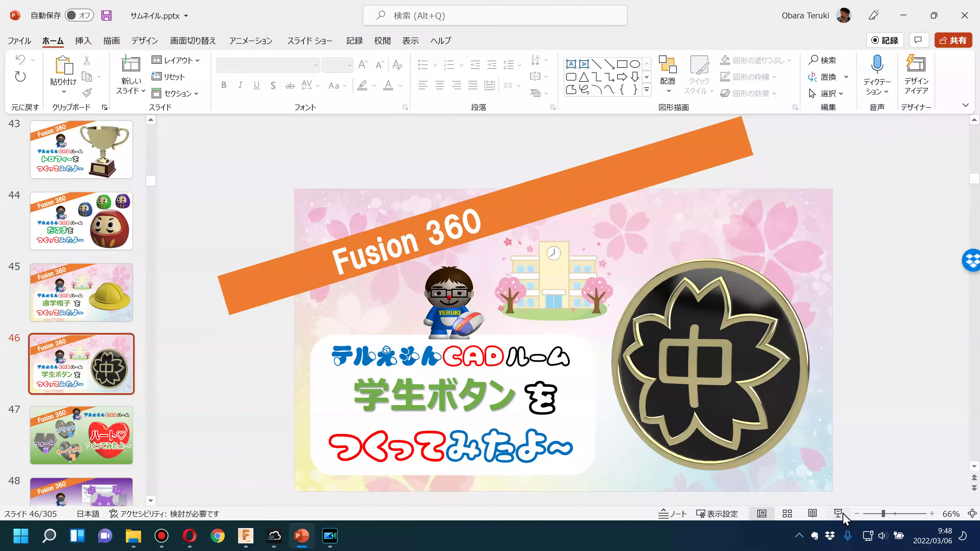
left_click(840, 514)
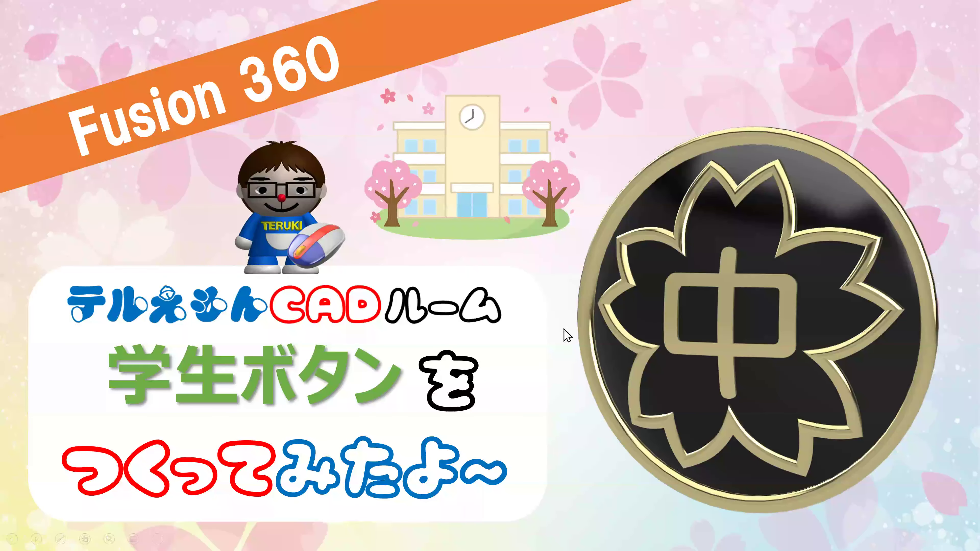
key("Escape")
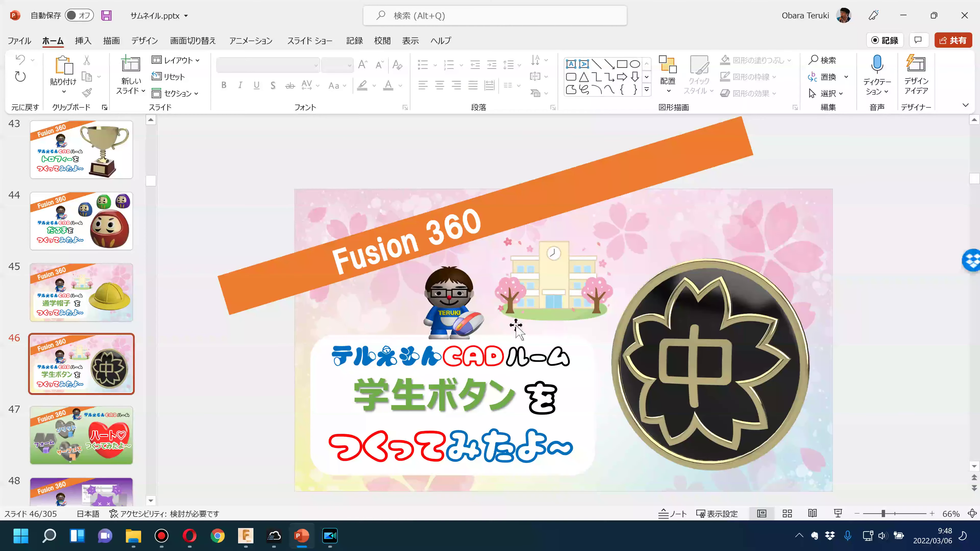
left_click(787, 514)
Step: Duplicate the 立方八面体 slide 50 and insert a new blank slide 51 after it
scroll(482, 357, "down", 2)
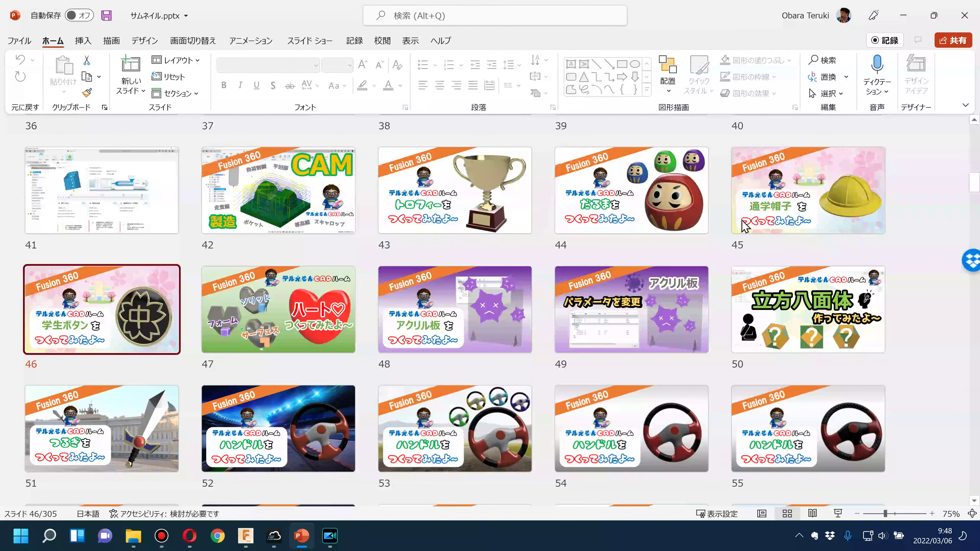
double_click(801, 349)
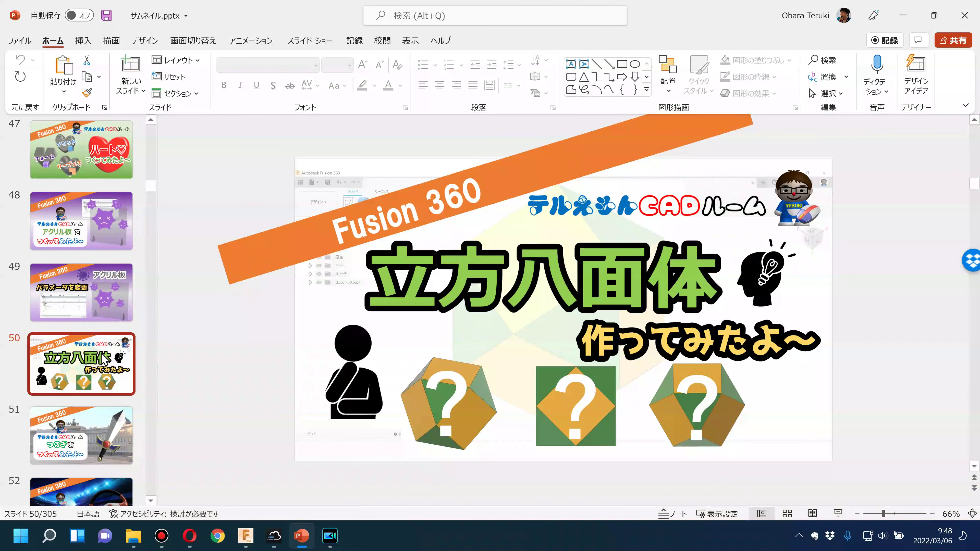
key("ctrl+v")
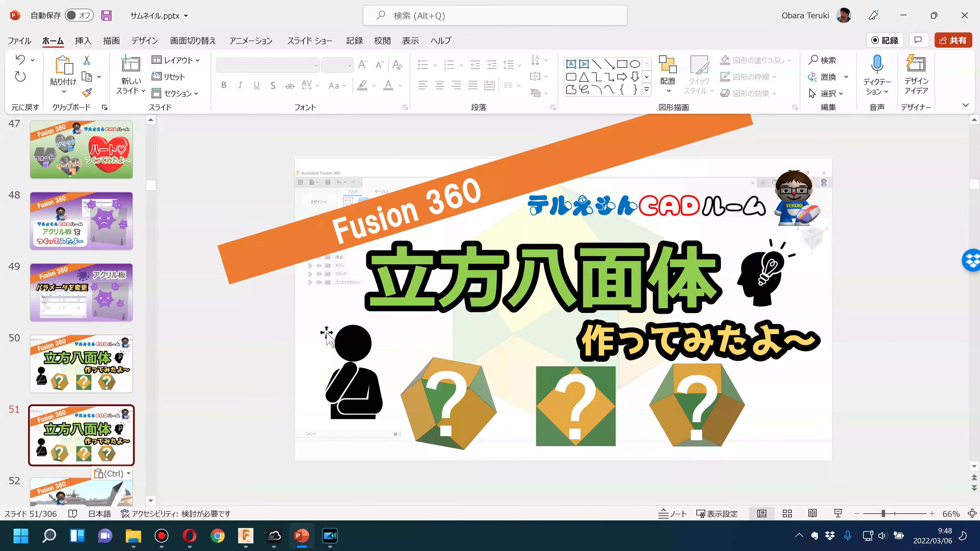
left_click(325, 319)
left_click(107, 374)
key("Return")
left_click(131, 371)
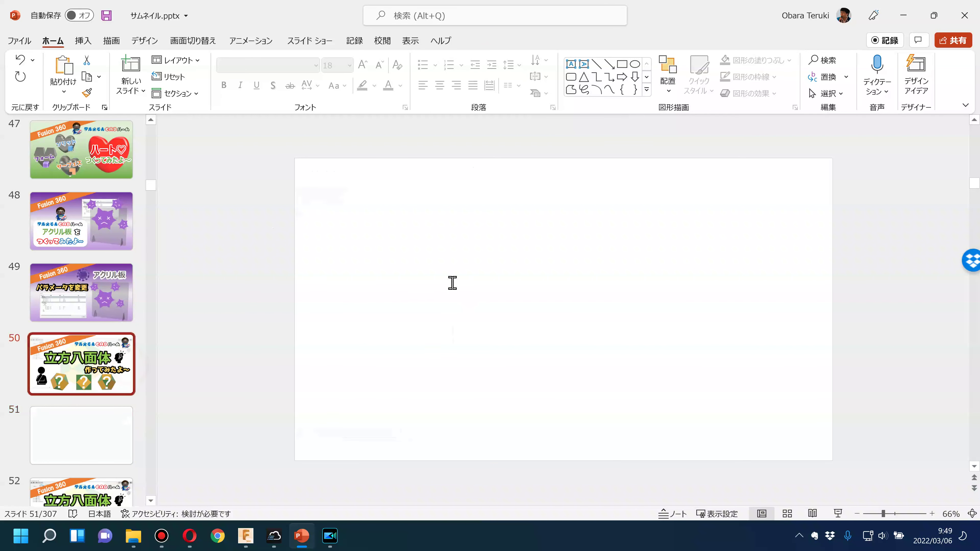
Step: Undo an accidental picture move, then copy the 作ってみたよ～ text box onto slide 51
left_click_drag(441, 291, 387, 291)
key("ctrl+z")
key("Escape")
left_click(779, 360)
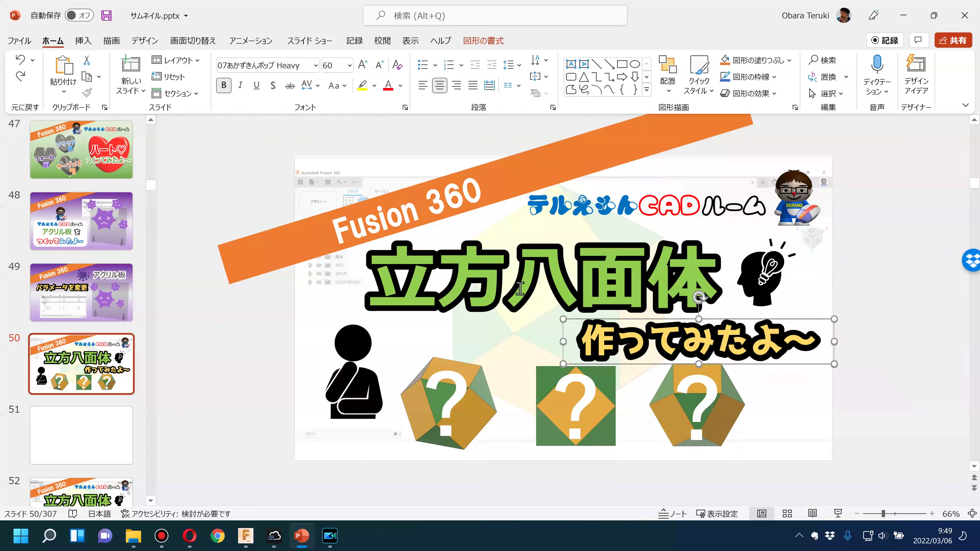
key("ctrl+c")
left_click(77, 453)
key("ctrl+v")
key("Escape")
Step: Pull the yellow text off the black copy and move both texts left
left_click(643, 368)
left_click_drag(643, 368, 579, 281)
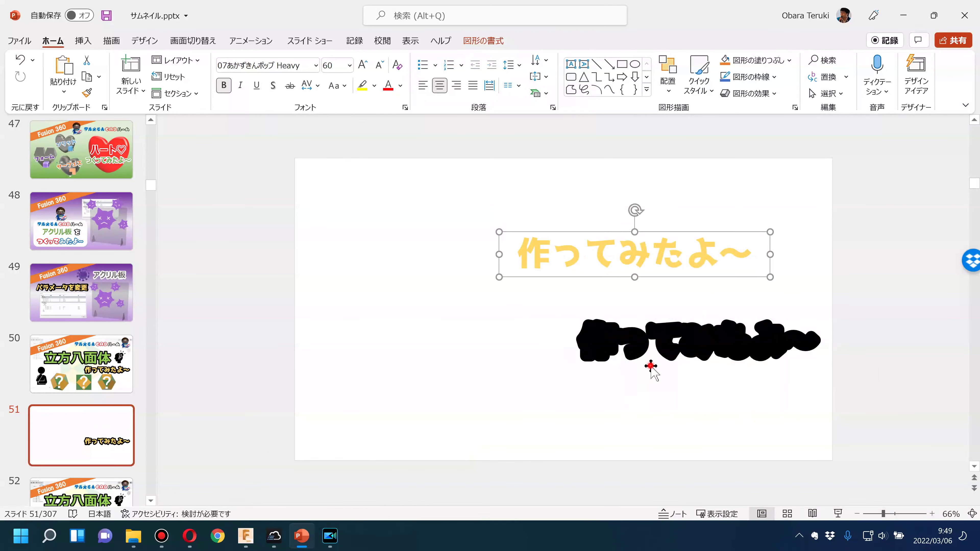
left_click_drag(587, 359, 480, 353)
mouse_move(553, 277)
left_mouse_down()
mouse_move(512, 277)
mouse_move(513, 358)
left_mouse_up()
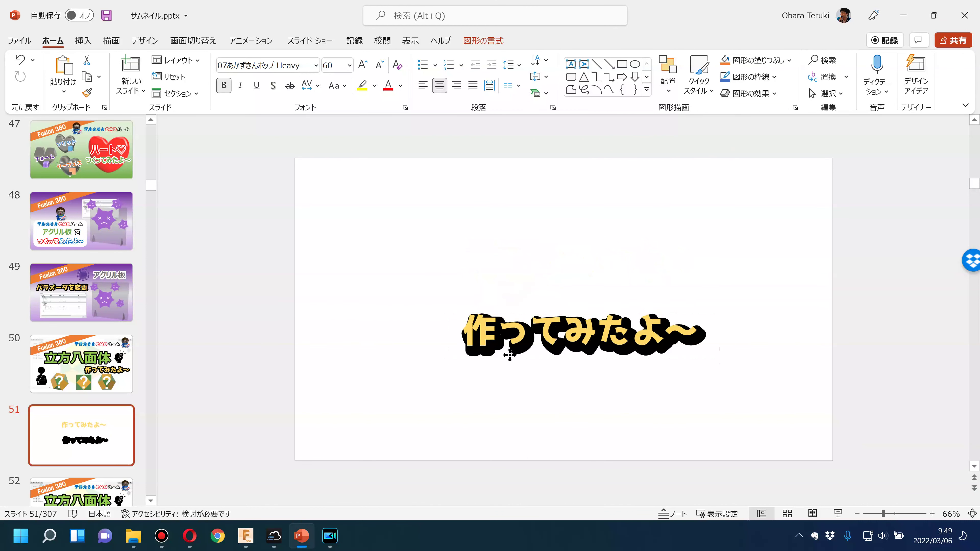
left_click(526, 402)
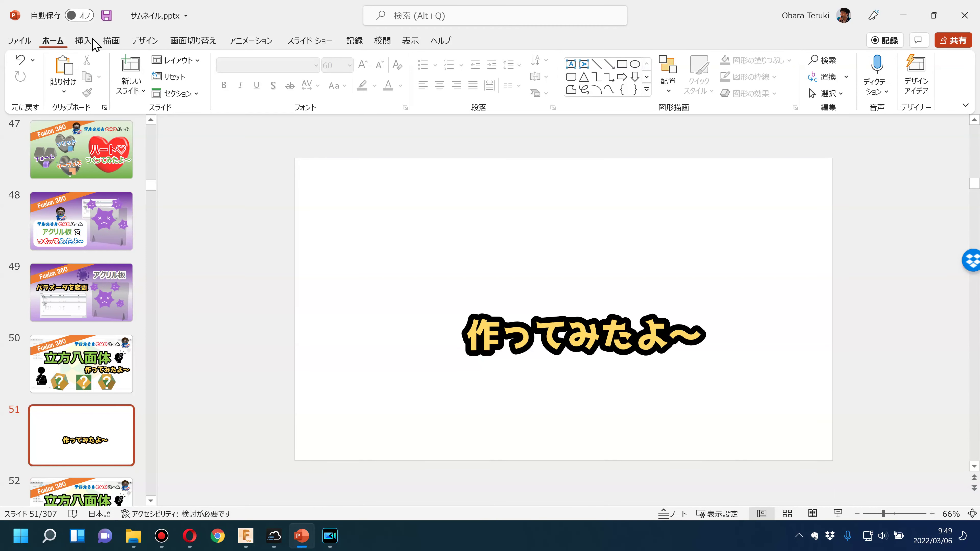
Step: Lift the yellow text upward, move the black text lower, and shift the yellow slightly left
left_click(522, 354)
mouse_move(518, 359)
left_mouse_down()
mouse_move(513, 301)
mouse_move(446, 261)
left_mouse_up()
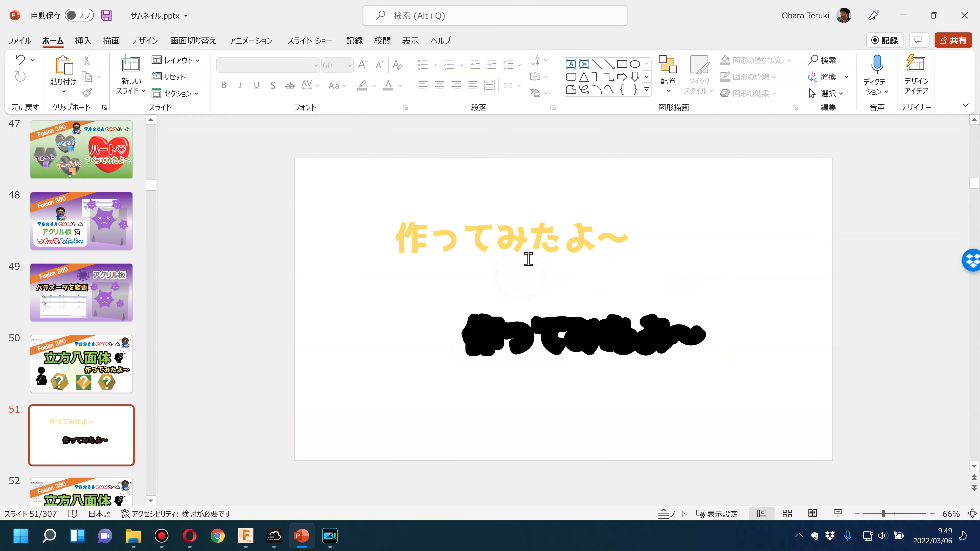
left_click_drag(545, 356, 533, 422)
left_click(492, 262)
left_click_drag(492, 262, 476, 262)
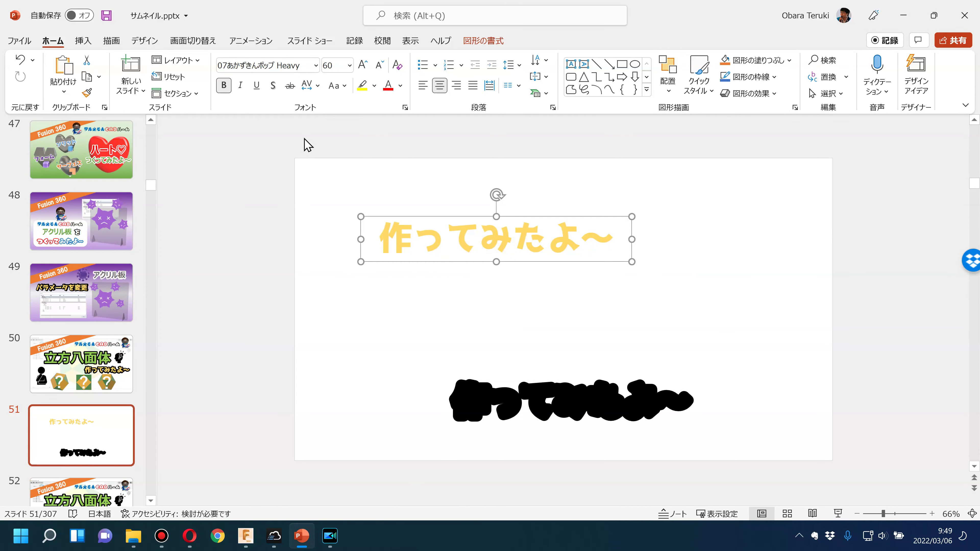
Step: Check the yellow text's 07あかずきんポップ Heavy font and duplicate the yellow text just below it
left_click(316, 65)
left_click(181, 169)
left_click(443, 261)
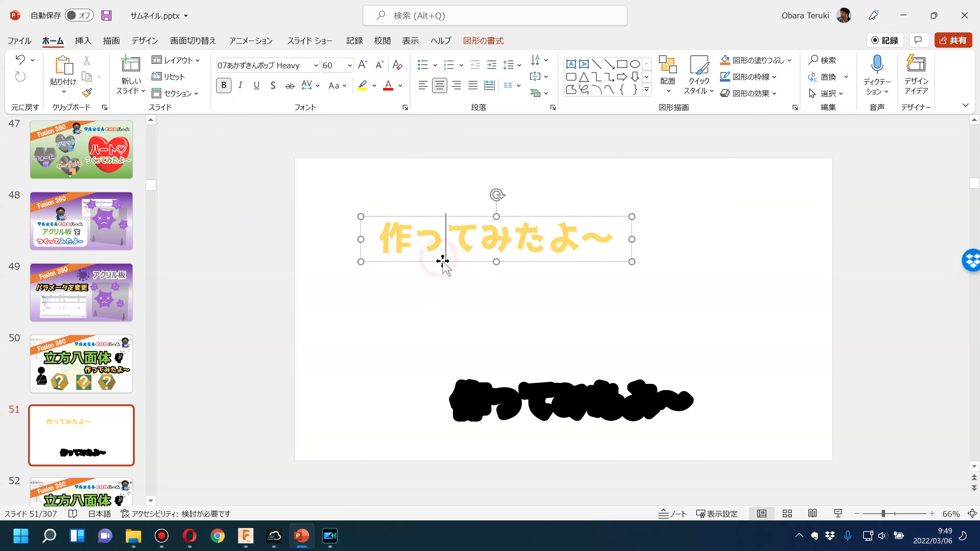
left_click_drag(444, 263, 460, 328)
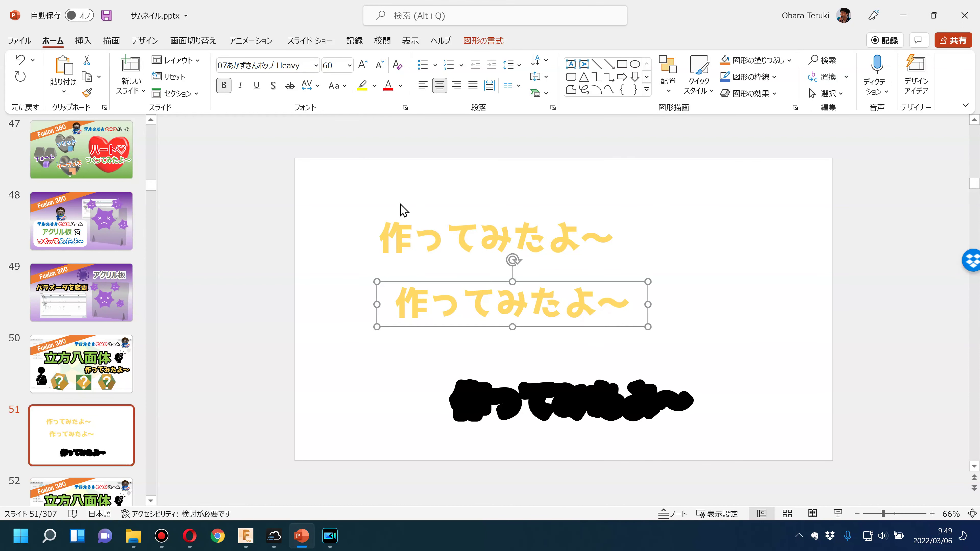
Step: Give the copied text a black fill and a solid black 20 pt outline
left_click(794, 108)
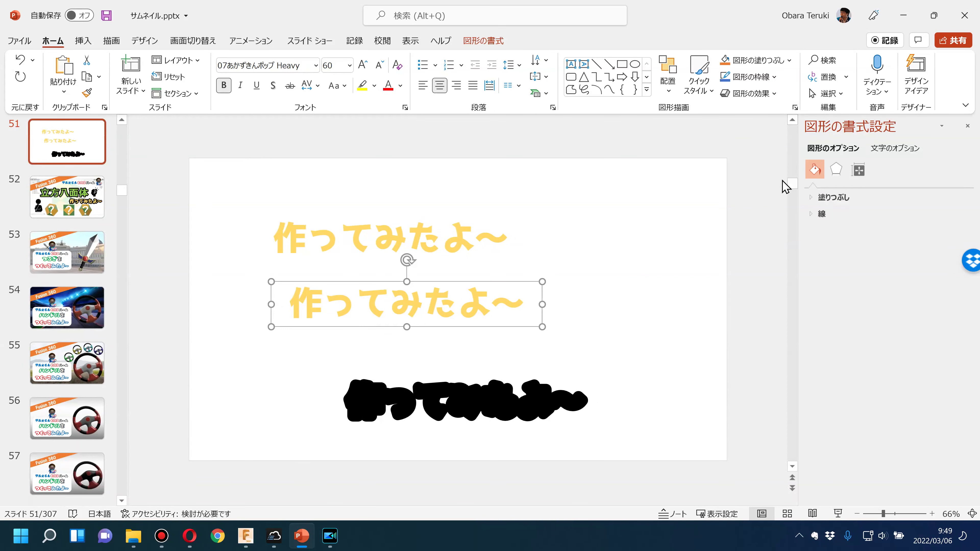
left_click(889, 149)
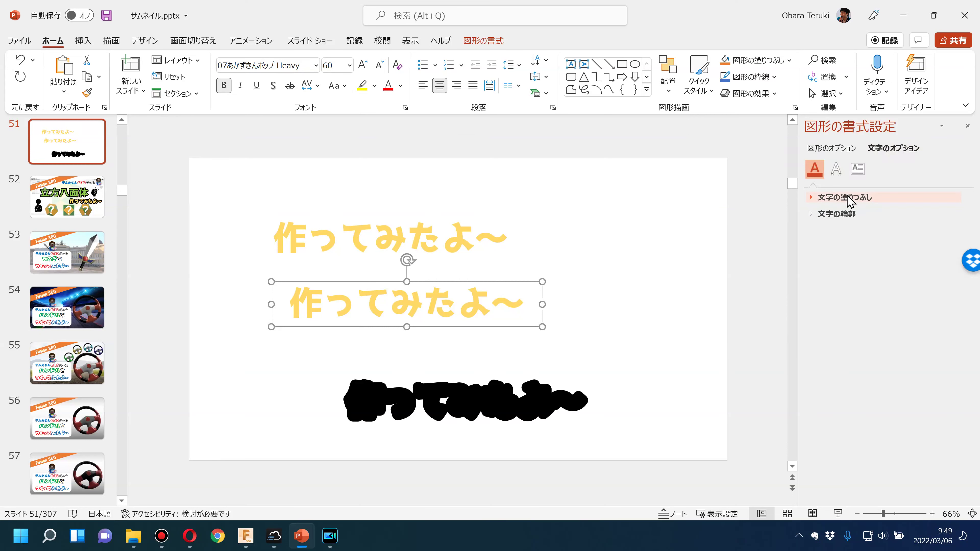
left_click(847, 197)
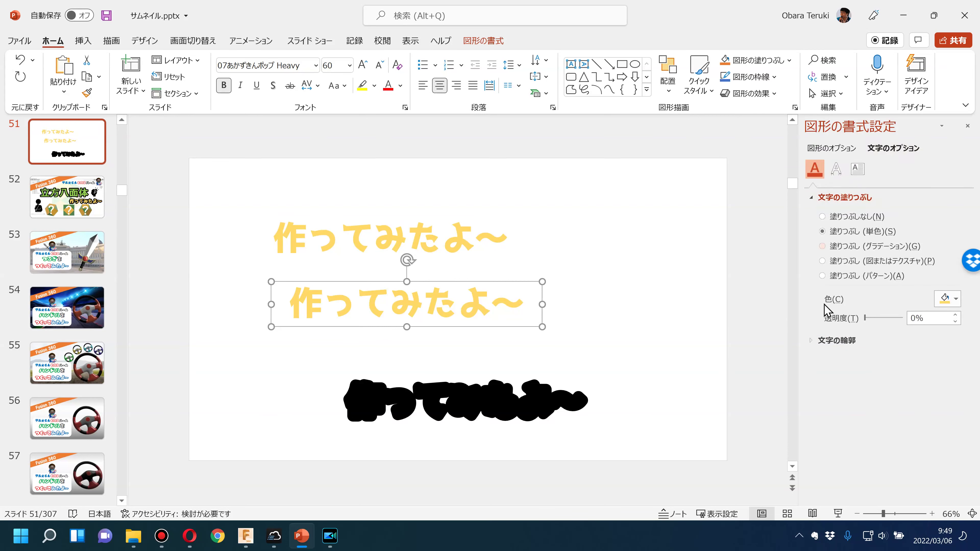
left_click(813, 341)
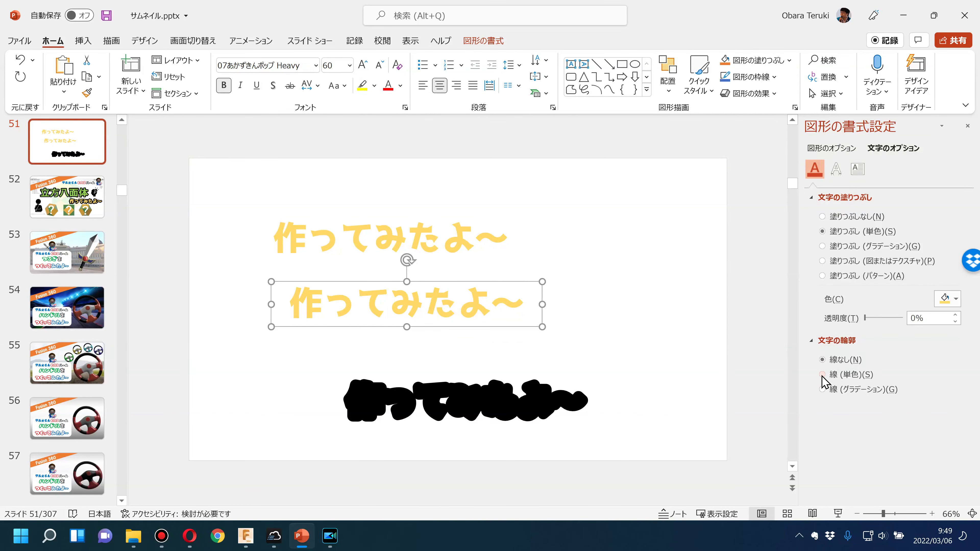
left_click(822, 375)
left_click(955, 412)
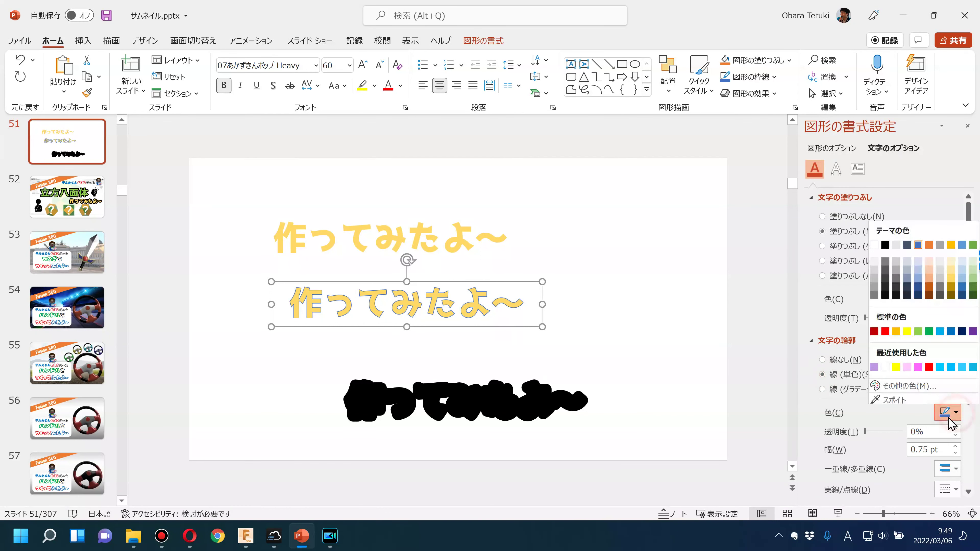
left_click(883, 242)
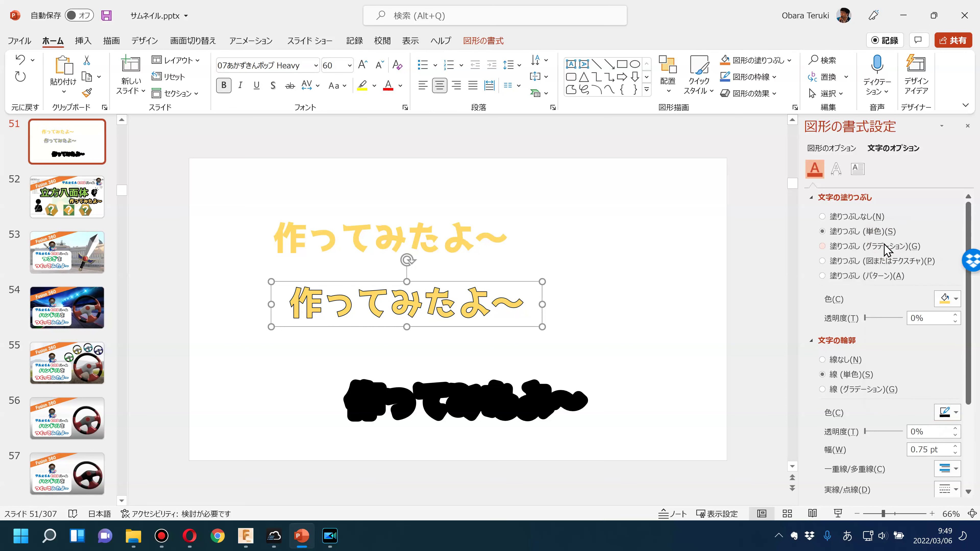
left_click(947, 298)
left_click(885, 331)
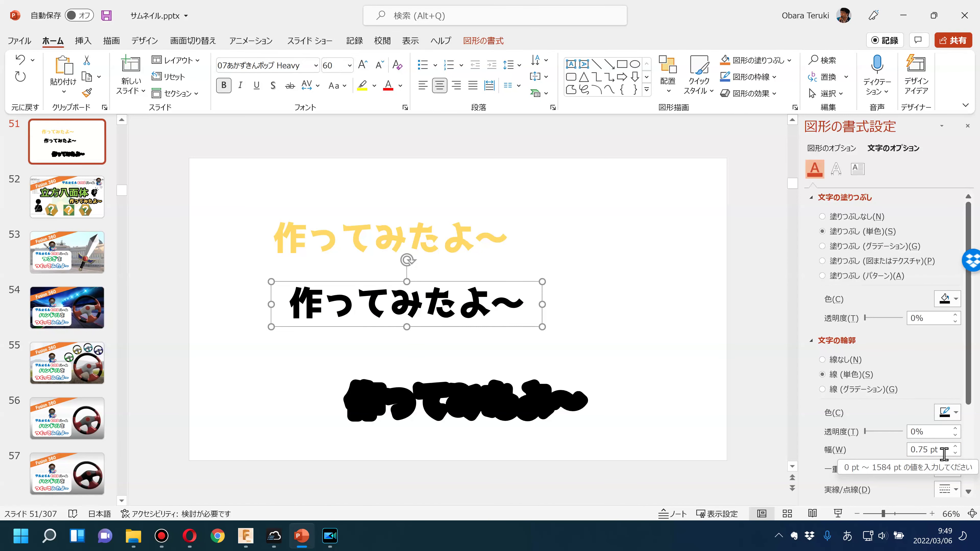
left_click_drag(941, 449, 908, 449)
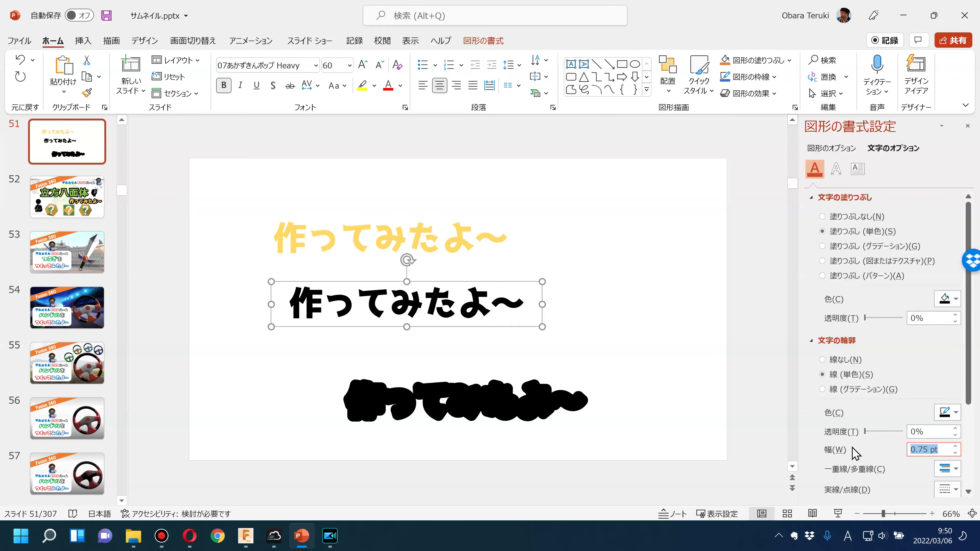
type("20")
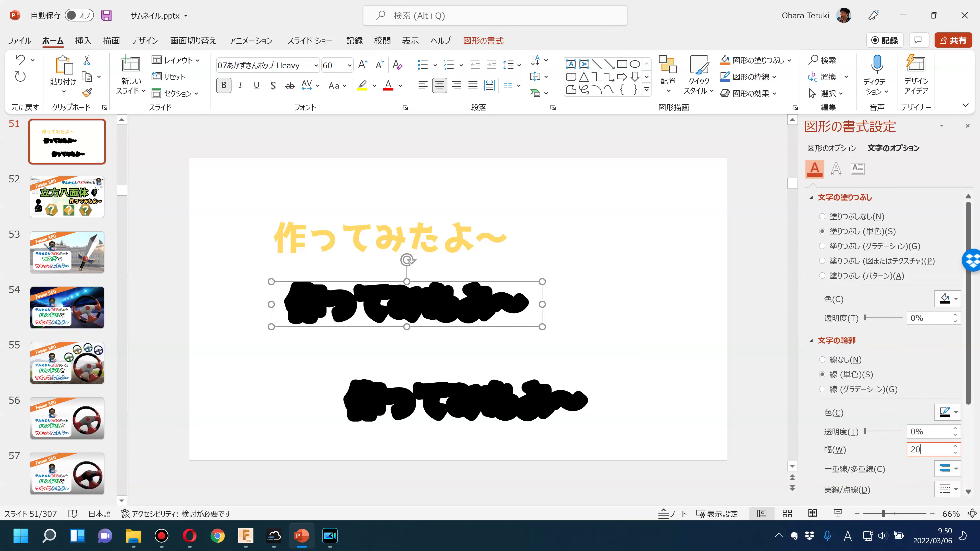
Step: Move the yellow 作ってみたよ～ text onto the black outlined copy
left_click(598, 337)
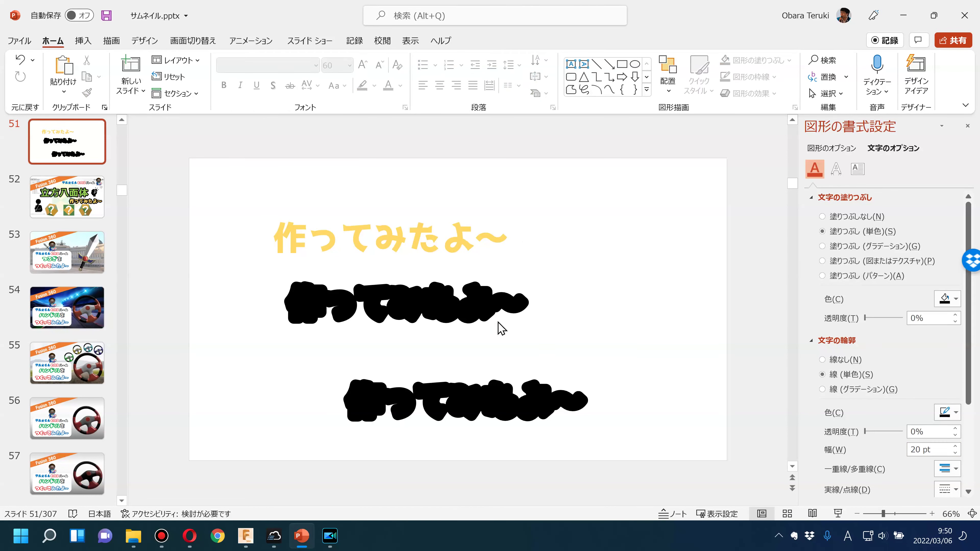
left_click(475, 258)
mouse_move(477, 260)
left_mouse_down()
mouse_move(480, 325)
mouse_move(478, 263)
mouse_move(528, 329)
left_mouse_up()
left_click(667, 75)
Step: Bring the yellow 作ってみたよ～ text in front of its black copy, then switch to Slide Sorter view
left_click(686, 133)
left_click(624, 356)
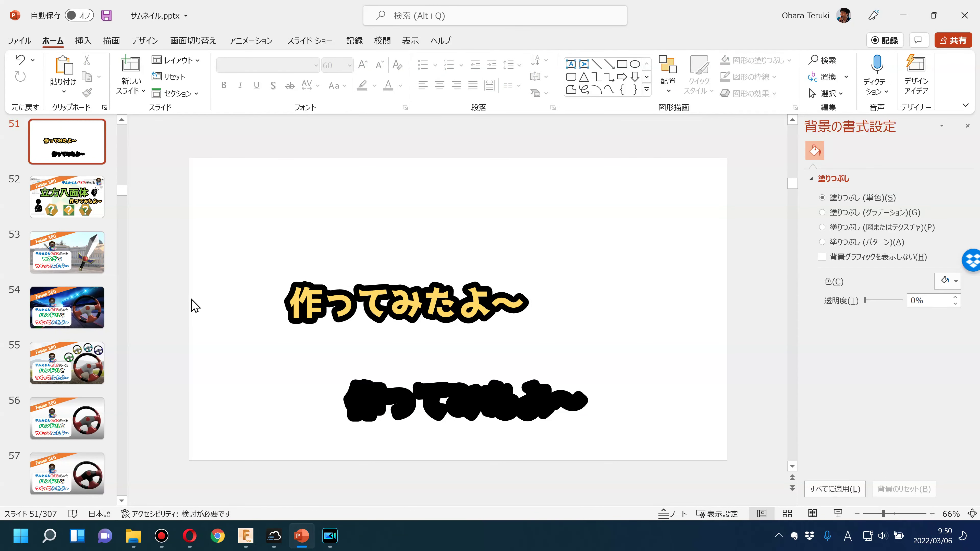
scroll(88, 224, "up", 3)
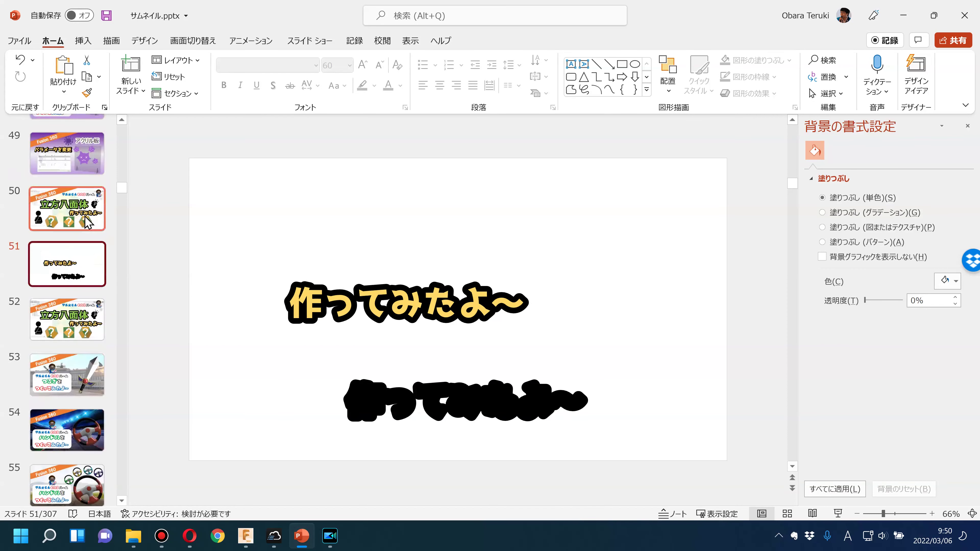
left_click(787, 513)
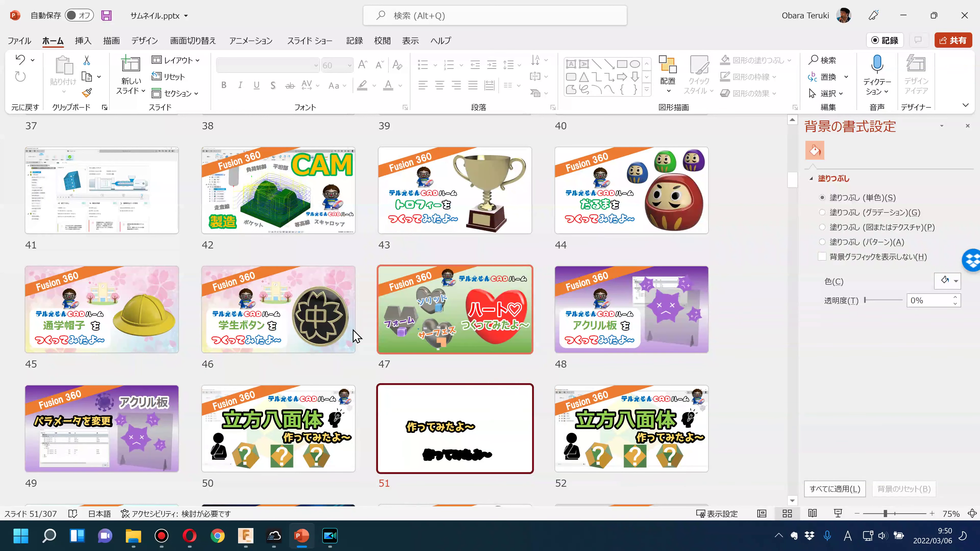
Step: Open slide 46 with the 学生ボタン thumbnail, then return to Slide Sorter
double_click(324, 335)
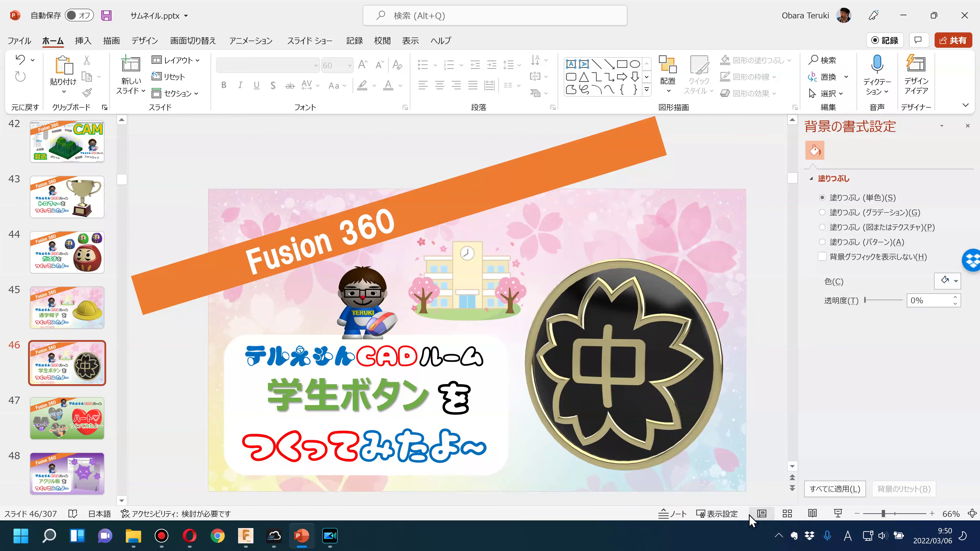
left_click(782, 515)
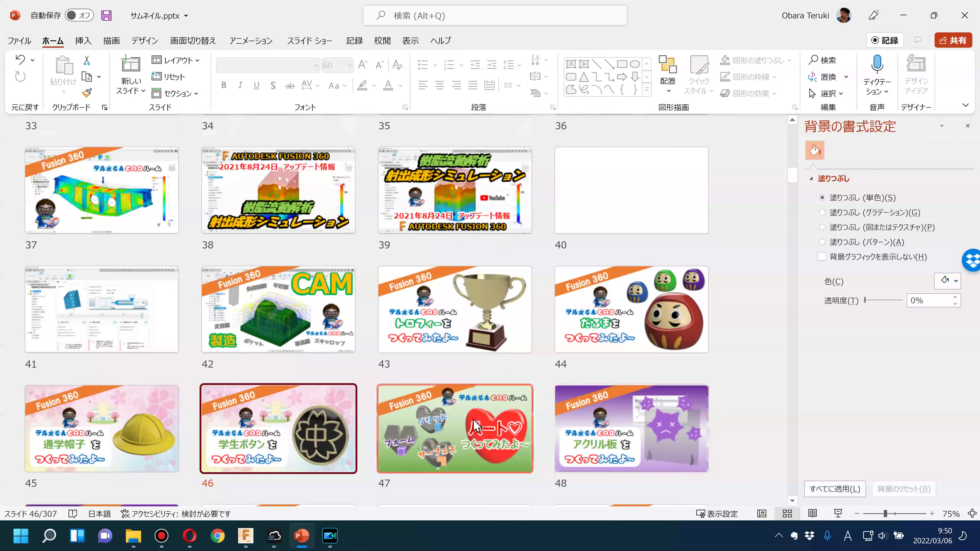
scroll(476, 424, "down", 5)
scroll(474, 423, "down", 5)
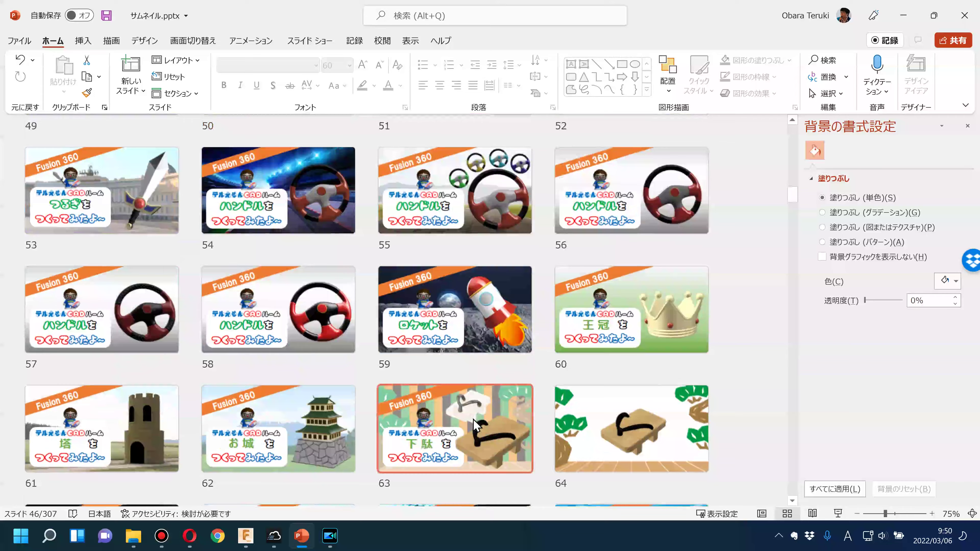
scroll(476, 426, "down", 2)
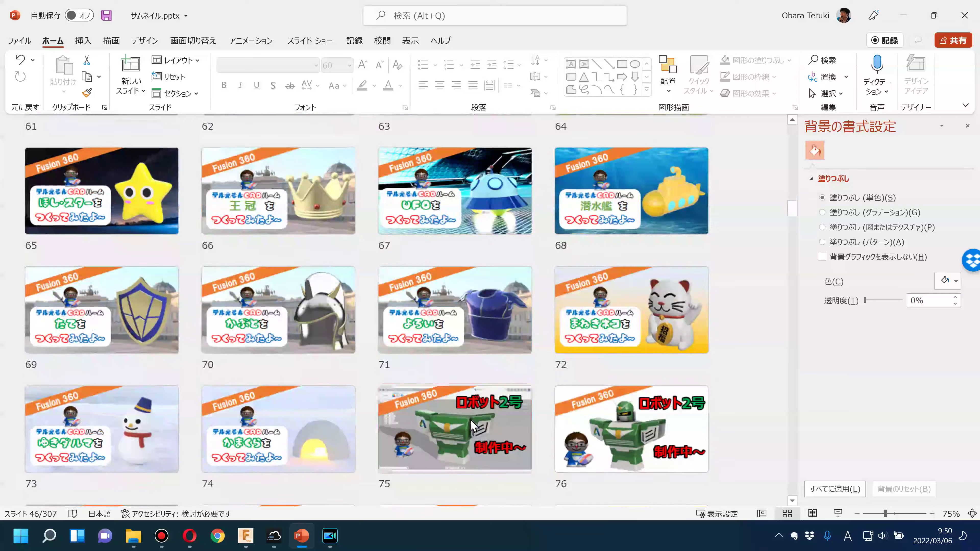
Step: Close the Format Background pane and scroll through the thumbnail grid
left_click(966, 127)
scroll(579, 356, "up", 5)
scroll(578, 357, "up", 2)
scroll(578, 357, "up", 2)
scroll(578, 357, "up", 2)
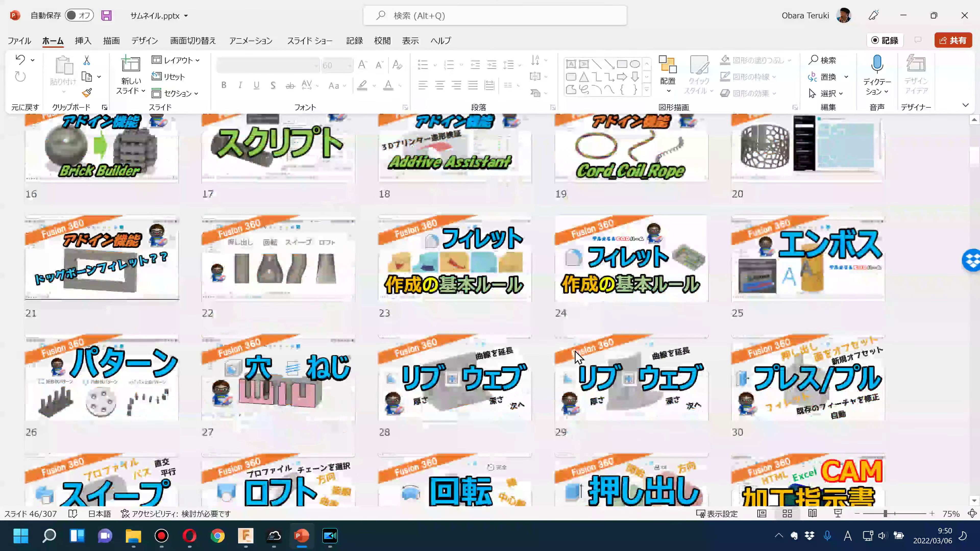
scroll(578, 357, "up", 2)
scroll(578, 357, "up", 2)
scroll(578, 357, "up", 2)
scroll(579, 356, "up", 1)
scroll(578, 358, "down", 2)
scroll(577, 358, "down", 2)
scroll(577, 358, "down", 2)
scroll(576, 358, "down", 1)
scroll(572, 359, "down", 2)
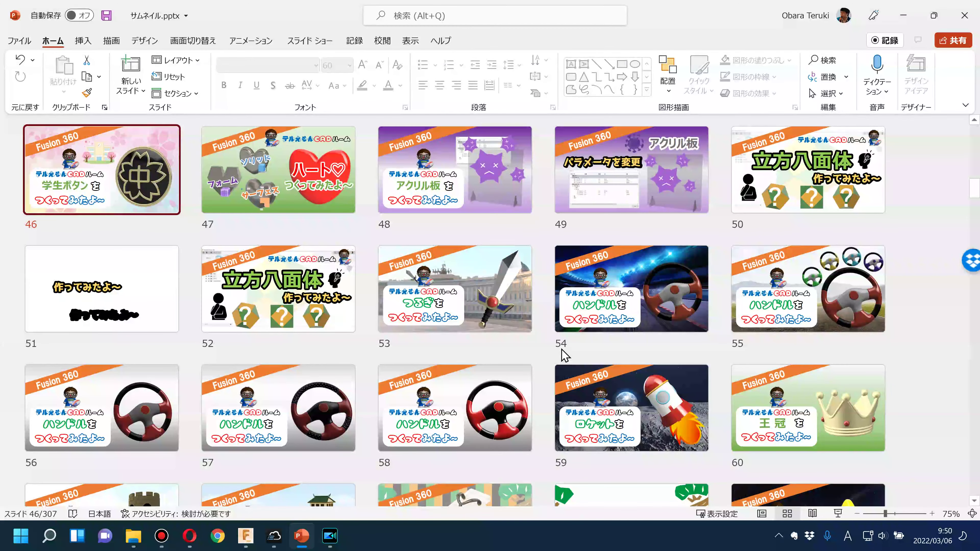
scroll(546, 355, "up", 2)
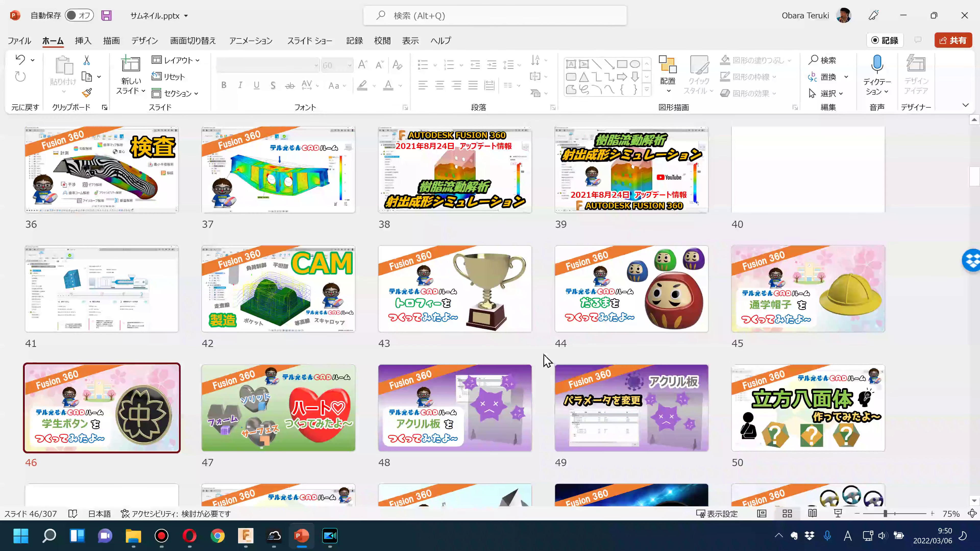